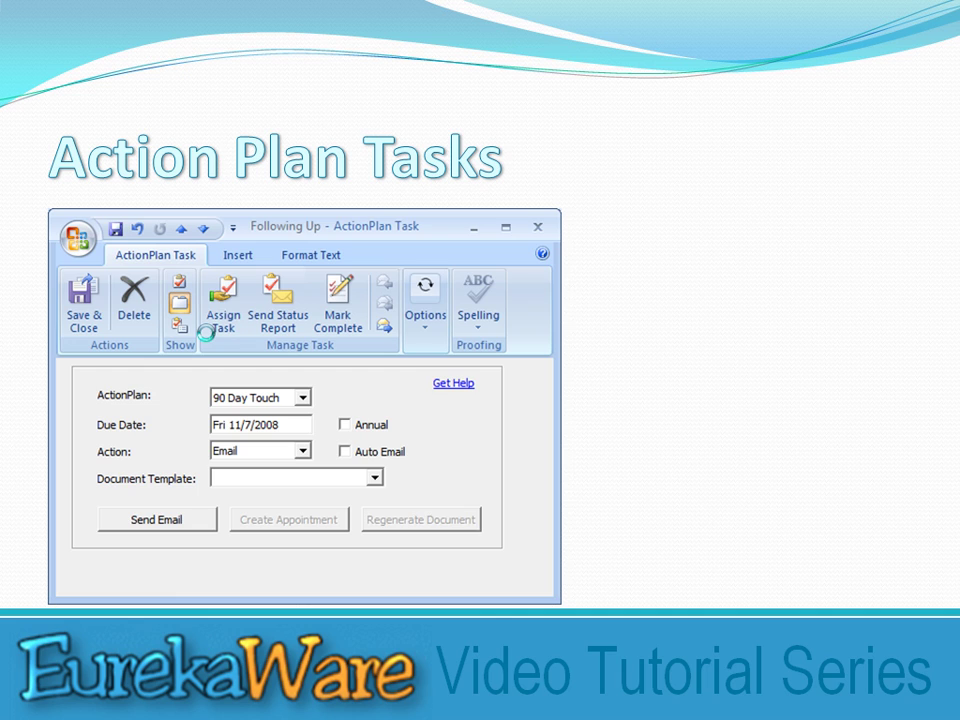
Step: Start switching away from PowerPoint's Action Plan Tasks slide with Alt+Tab
key(alt+Tab)
Step: Switch to Outlook and show the ActionPlan Templates folder from the Tasks list
key(alt+Tab)
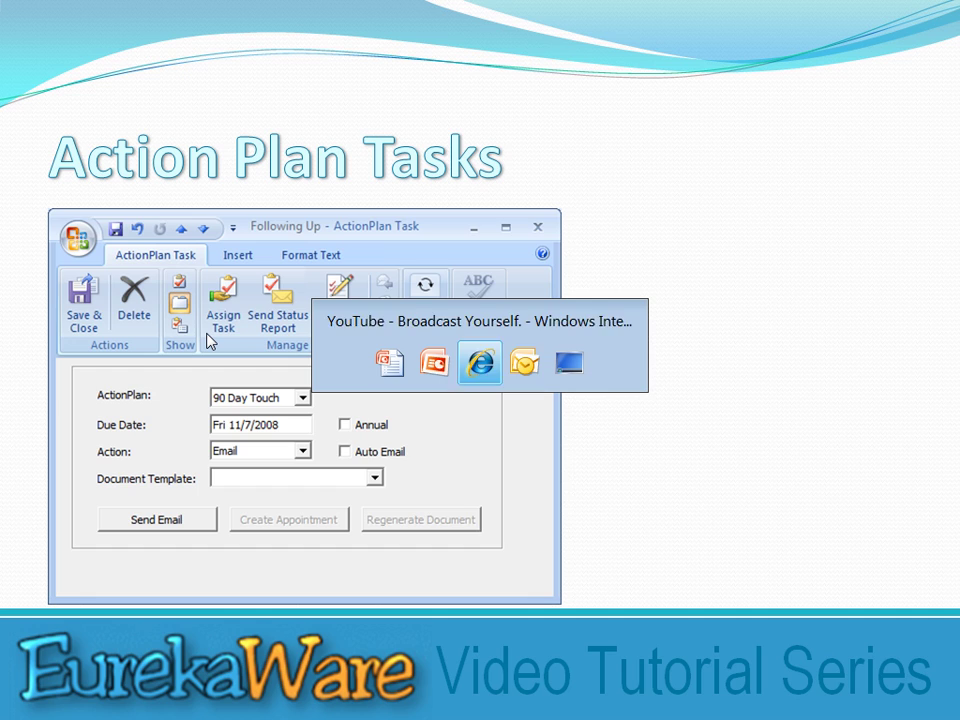
key(alt+Tab)
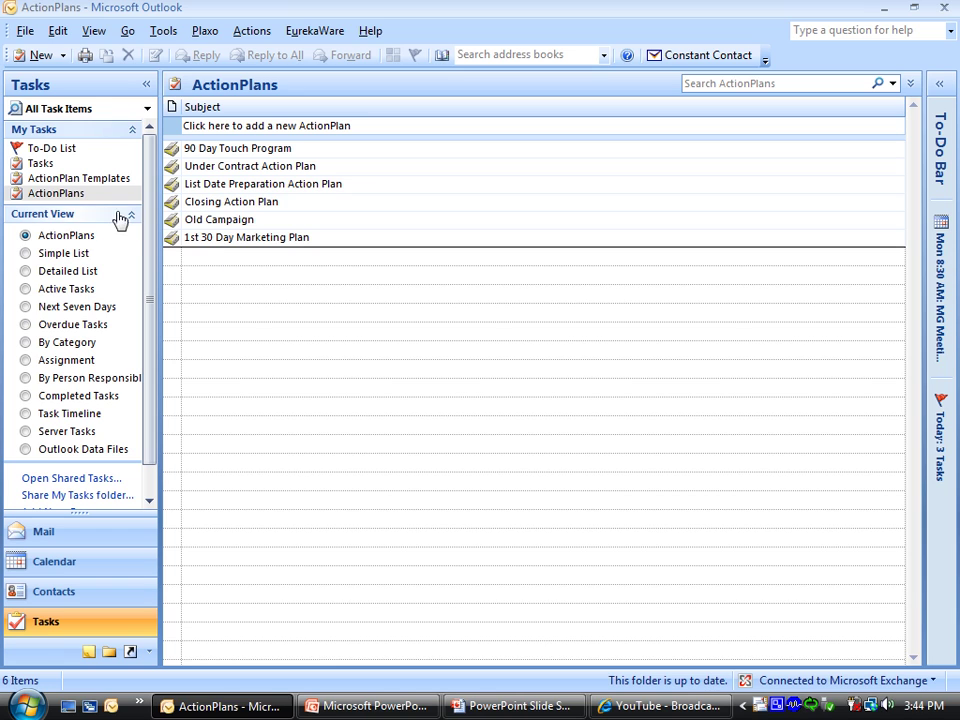
click(88, 182)
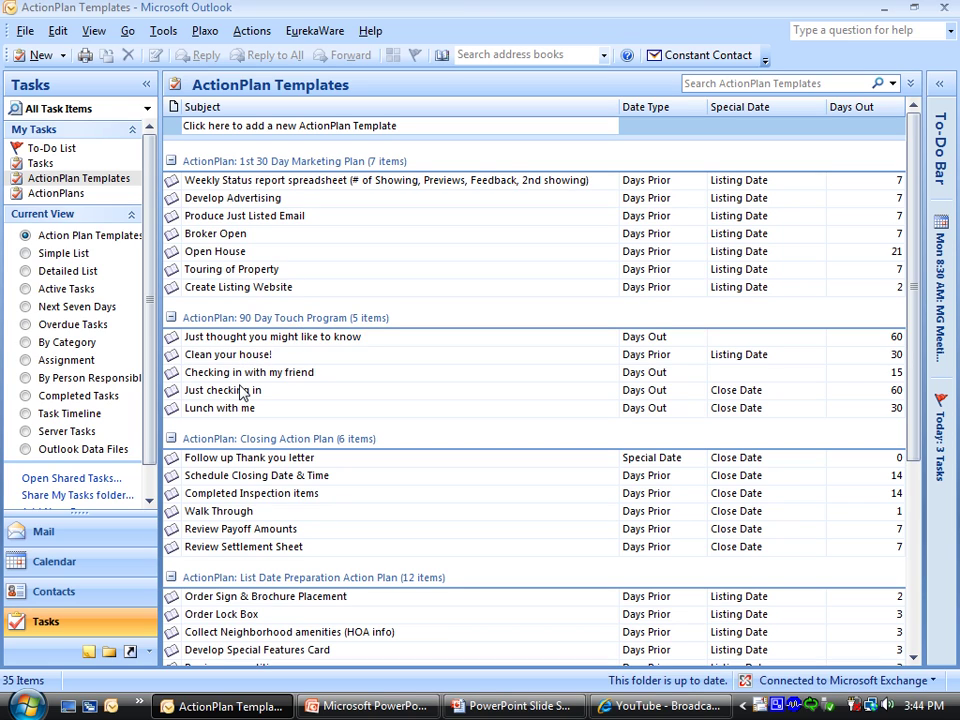
Step: Open the EurekaWare menu to reveal its ActionPlans submenu
click(326, 33)
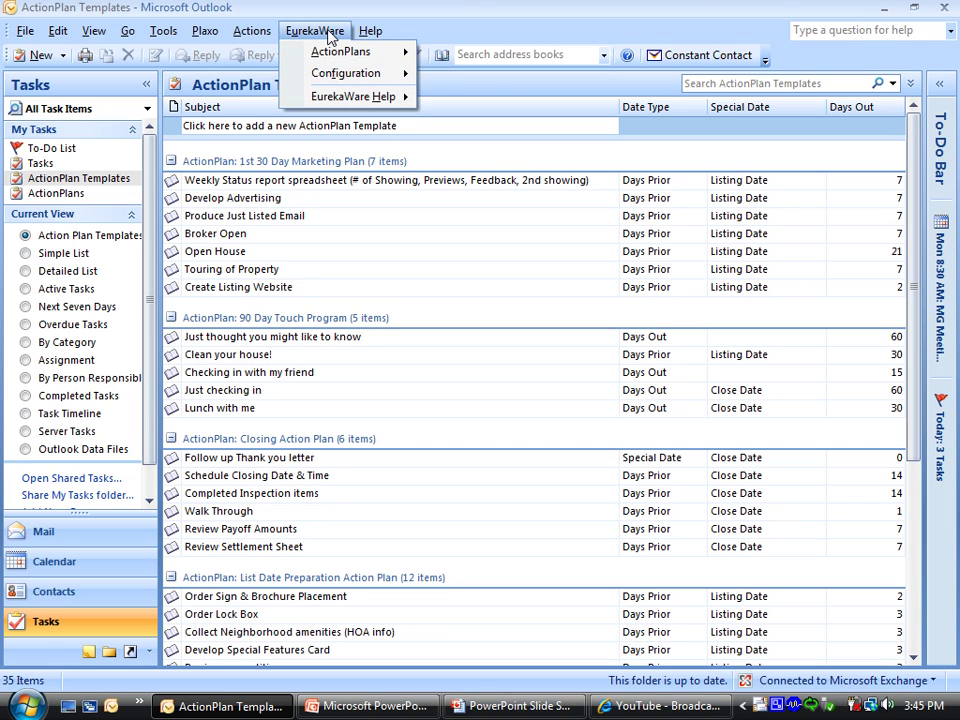
mouse_move(343, 58)
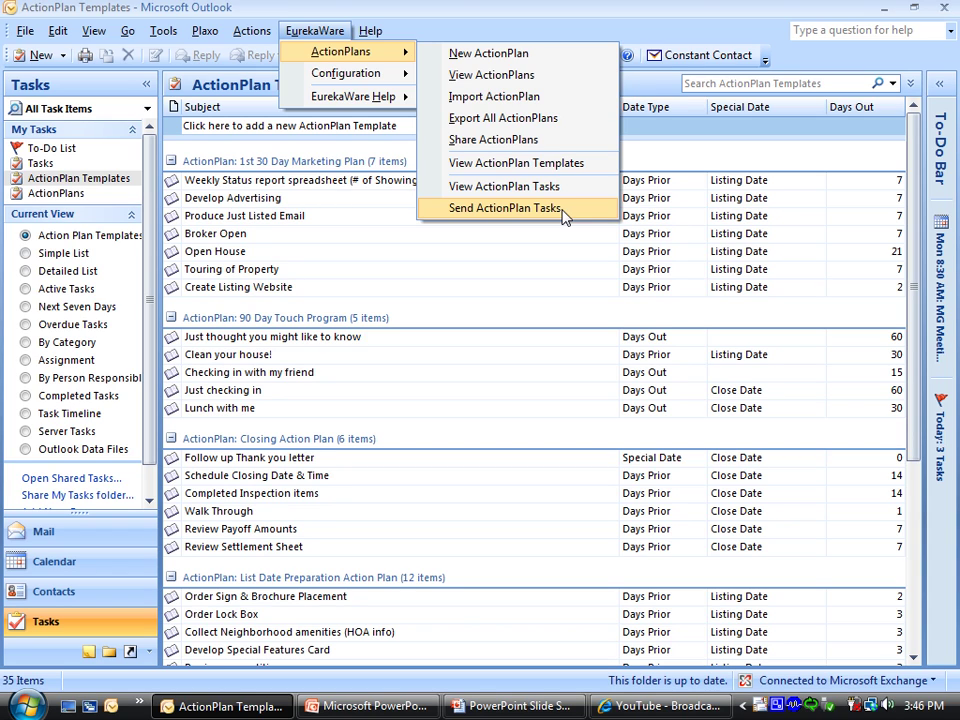
Step: Create a new ActionPlan with the subject 'Touch Program'
click(538, 62)
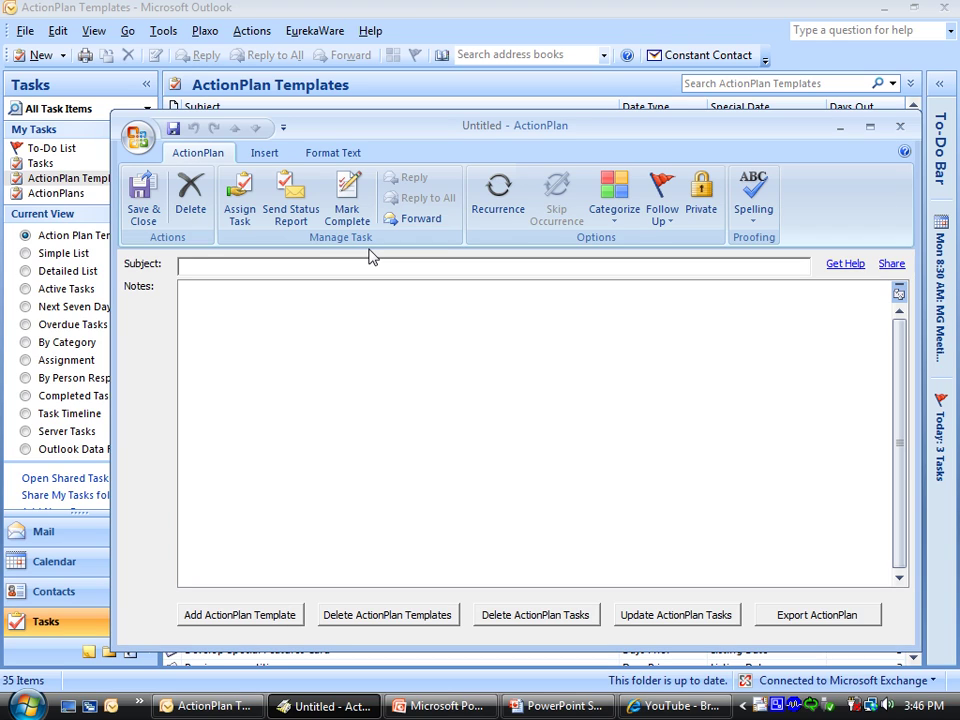
text(Touch Program)
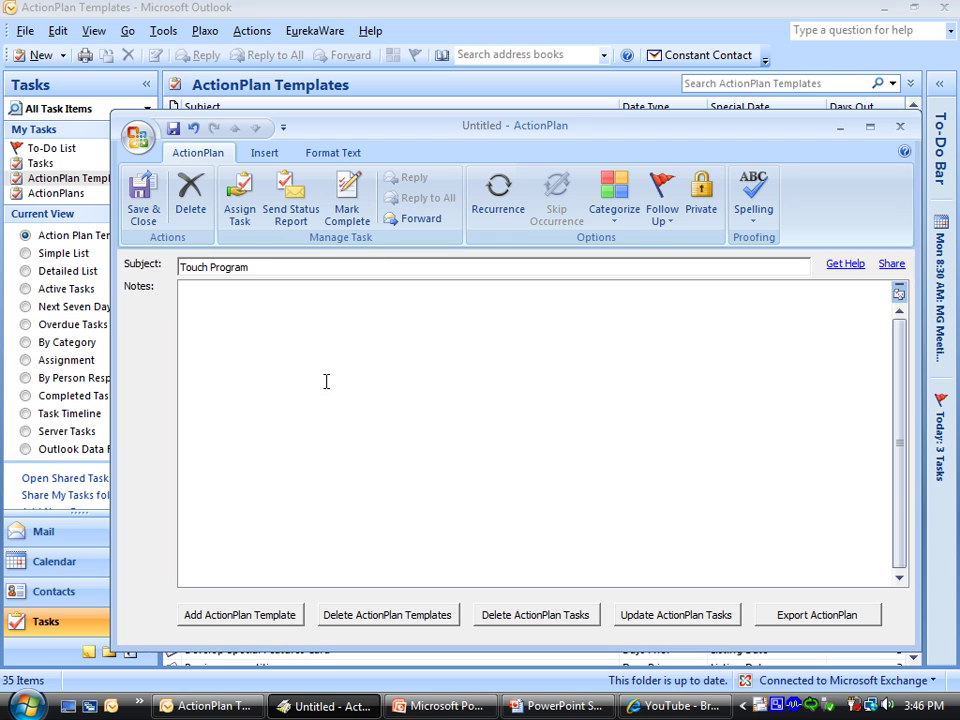
Step: Add a new template to the Touch Program plan, keeping Email as its action
click(253, 616)
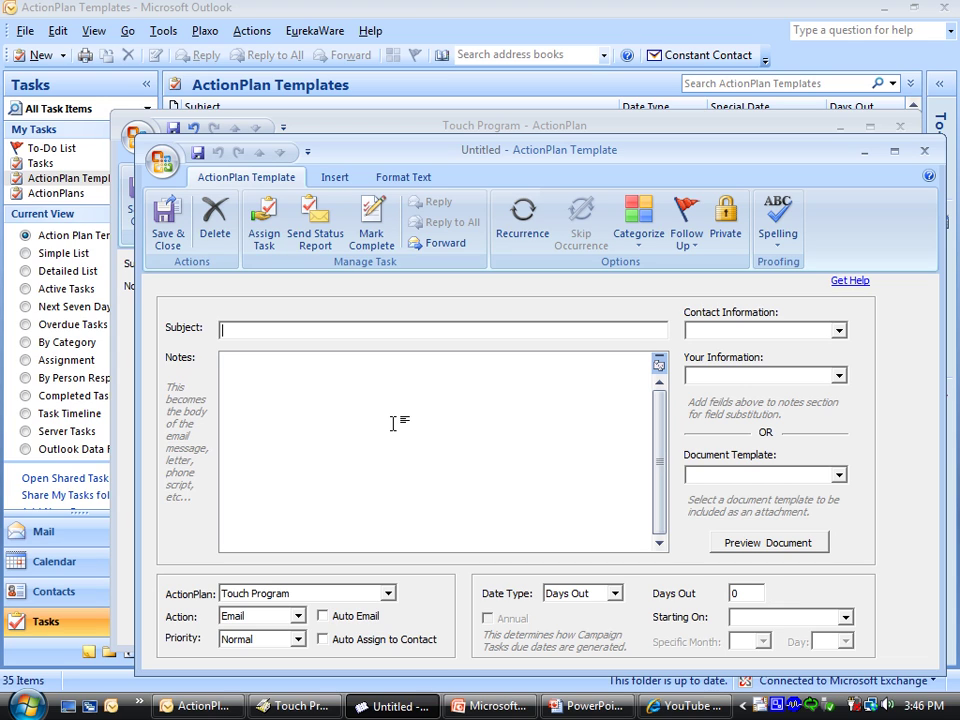
click(296, 618)
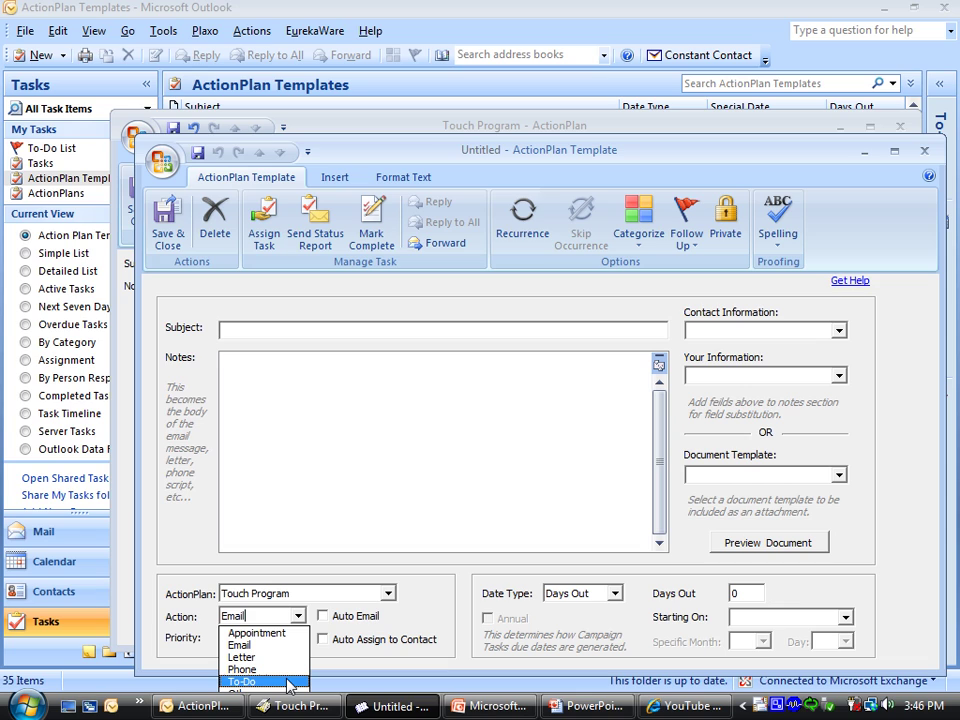
click(386, 456)
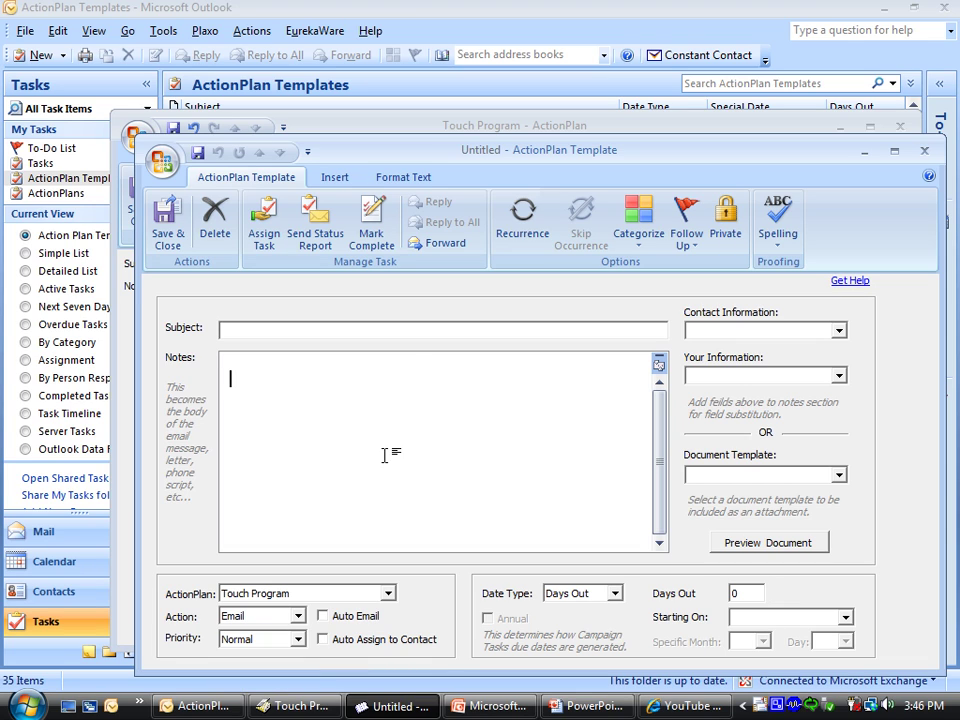
Step: Give the template subject 'Go somewhere' and notes 'Information goes here'
click(418, 329)
text(Go somewhere)
key(Tab)
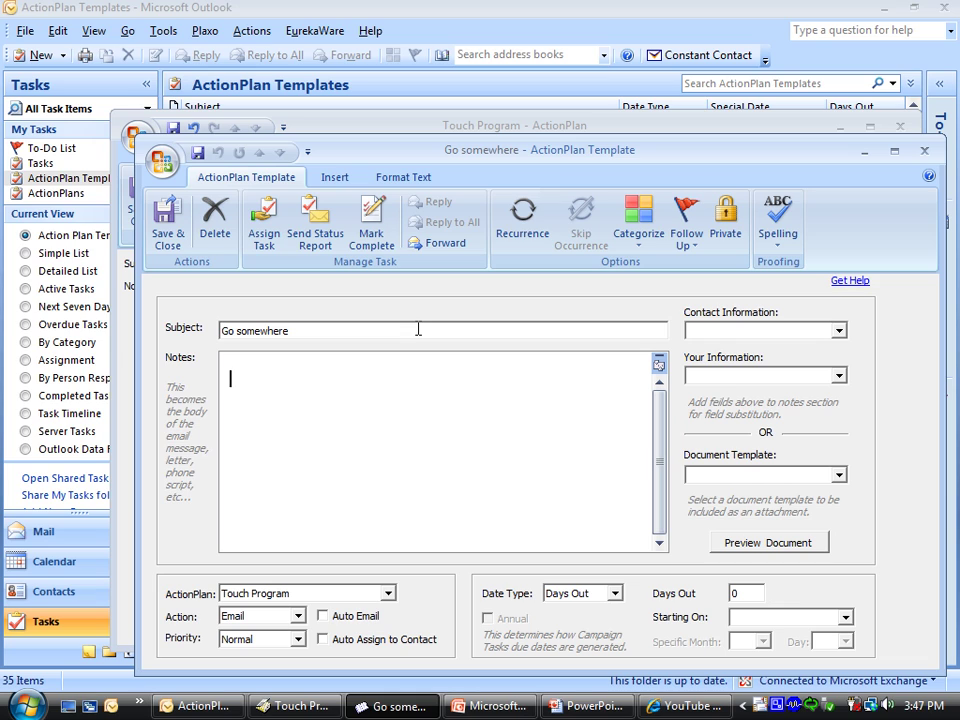
text(Information for)
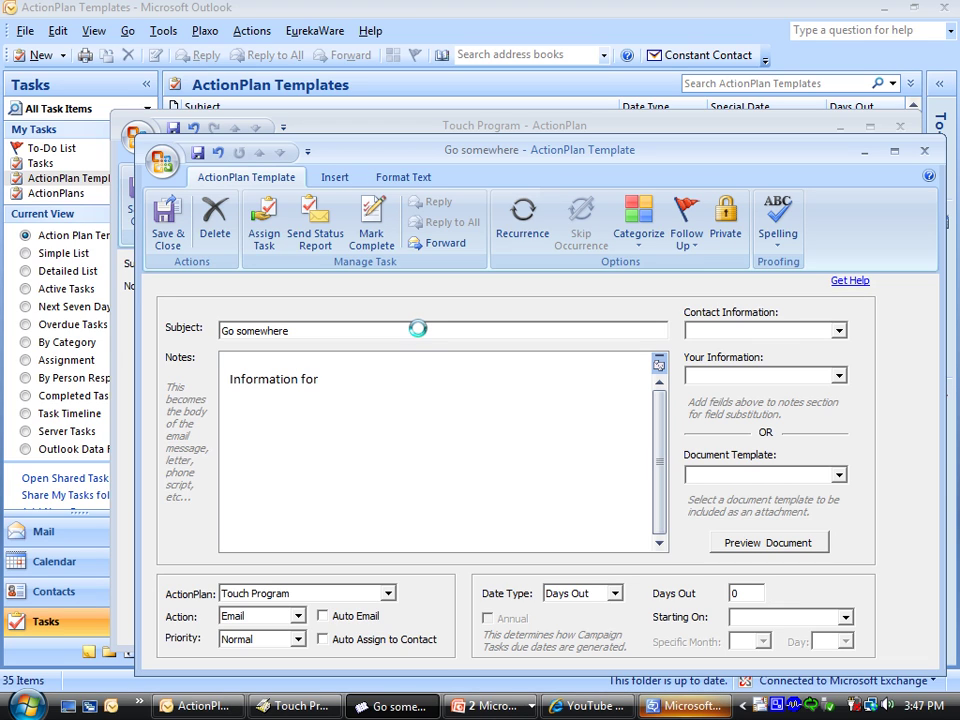
key(BackSpace)
key(BackSpace)
key(BackSpace)
text(goes here)
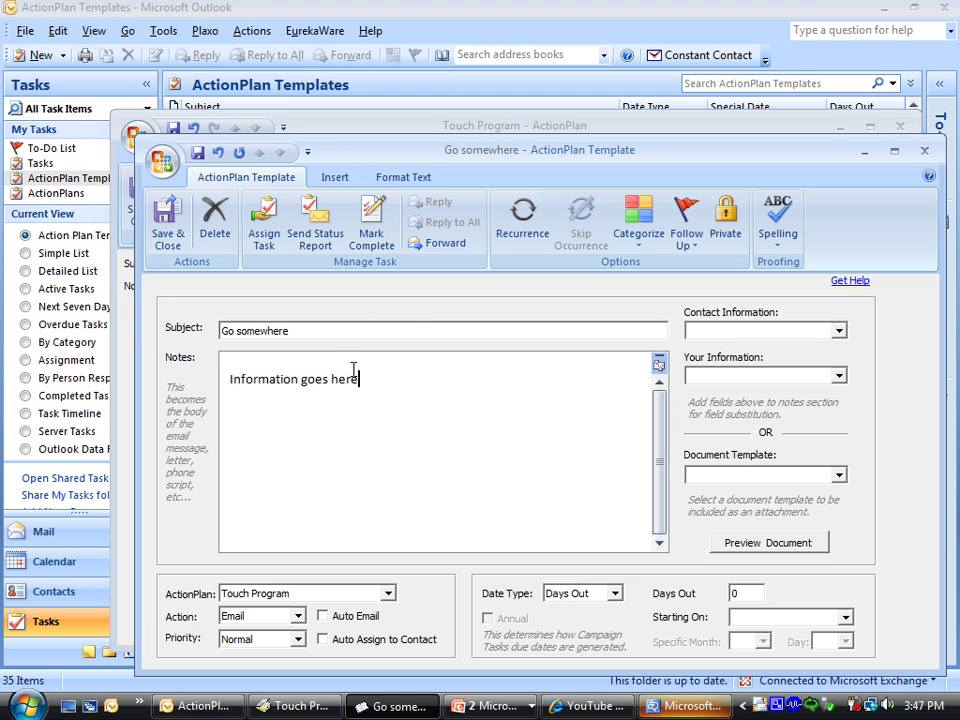
Step: Make 'goes here' in the notes bold, dark red and 12 pt
drag(356, 379, 320, 380)
right_click(308, 378)
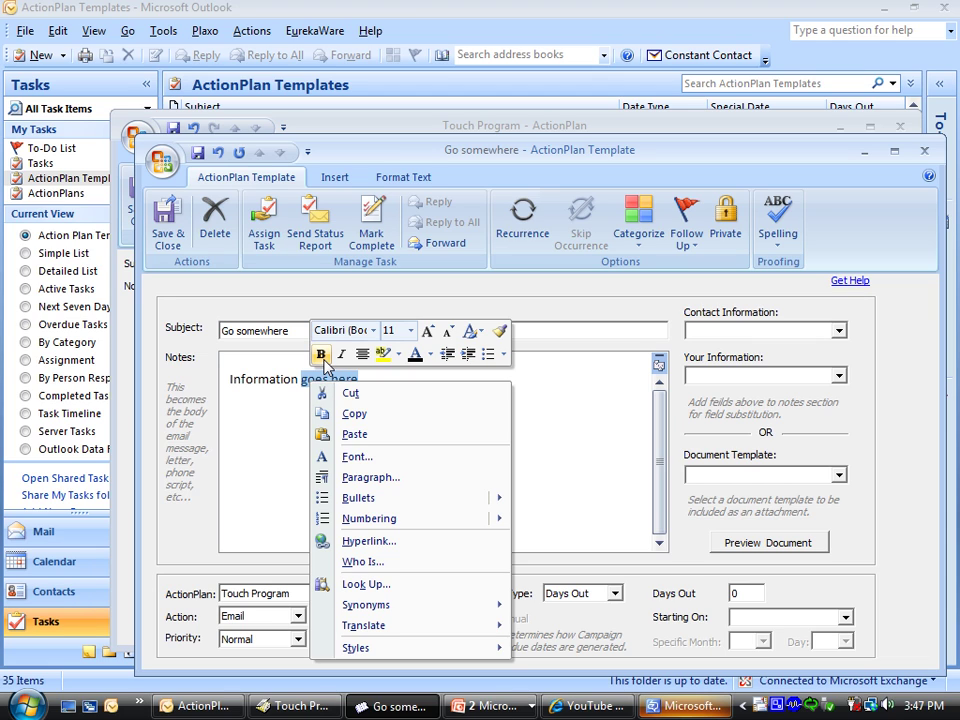
click(426, 356)
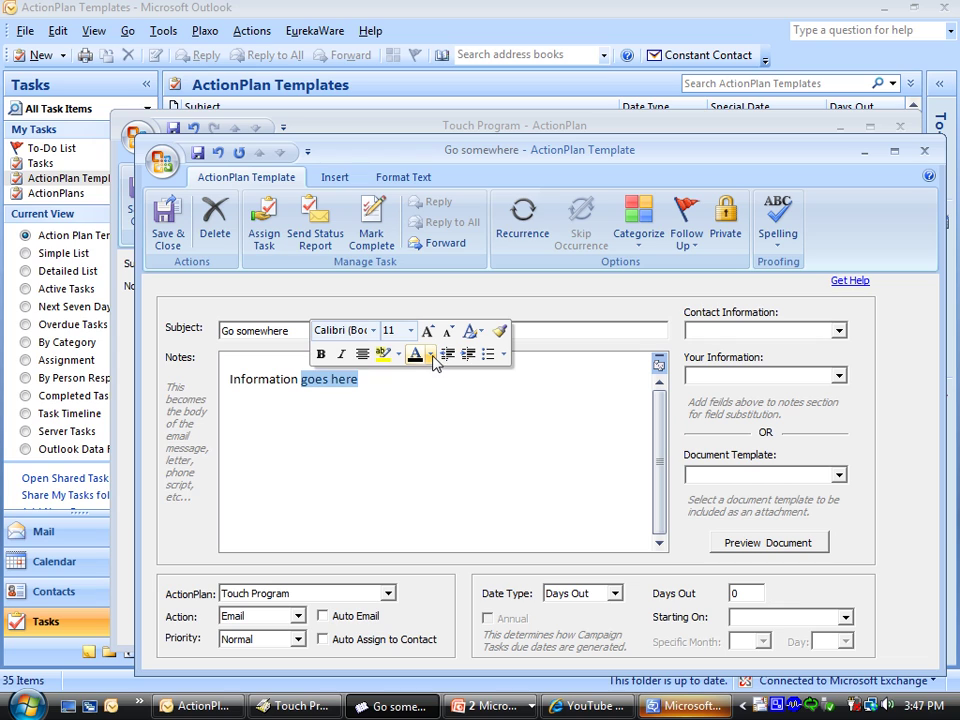
click(427, 330)
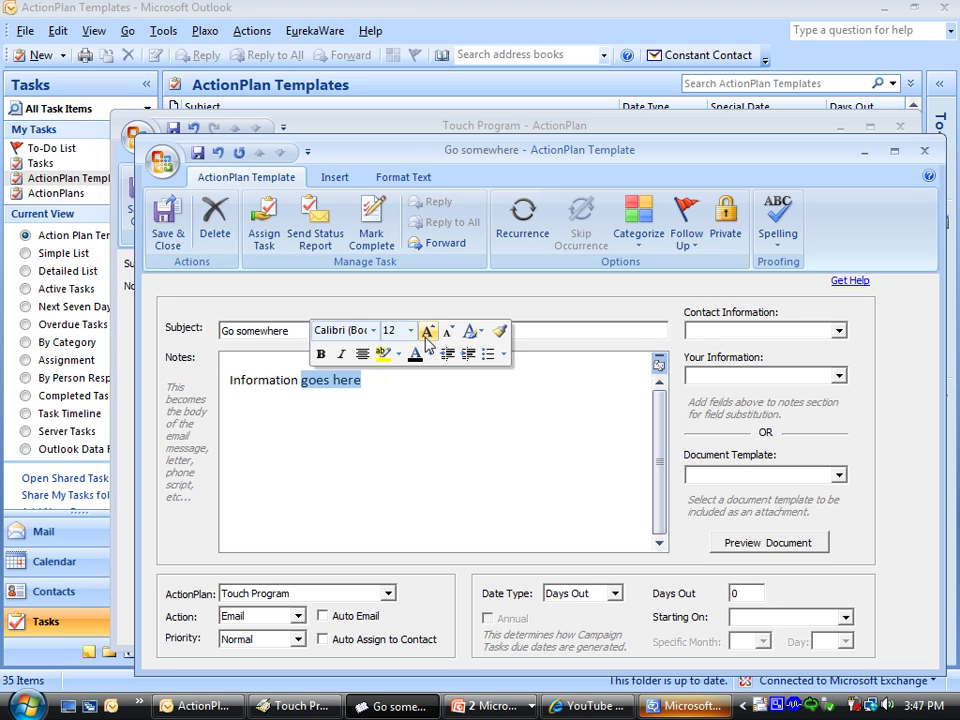
click(320, 354)
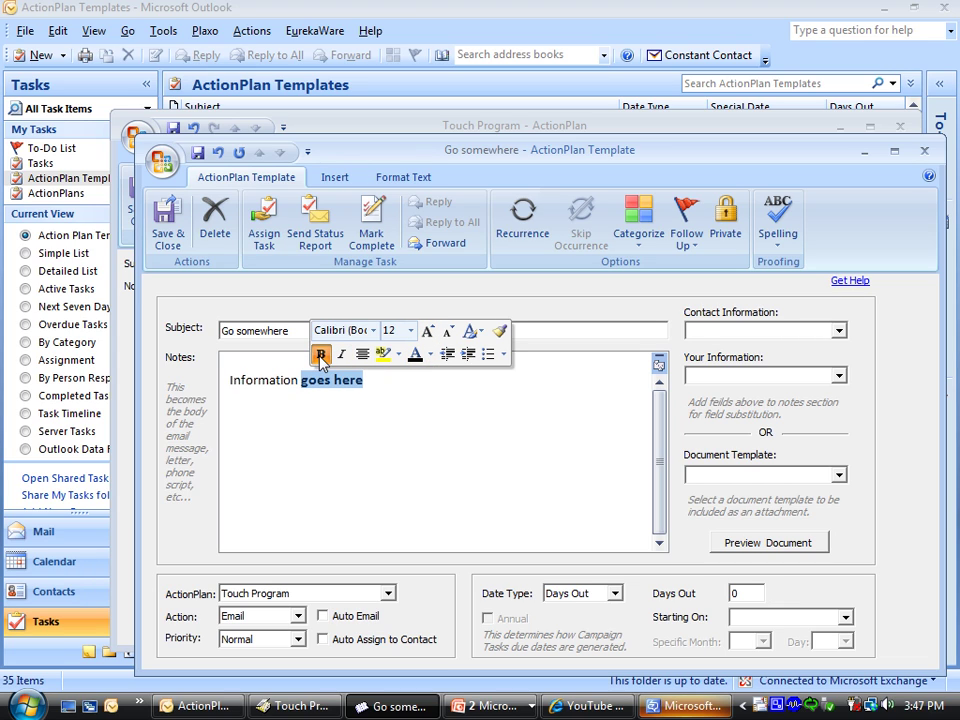
click(429, 356)
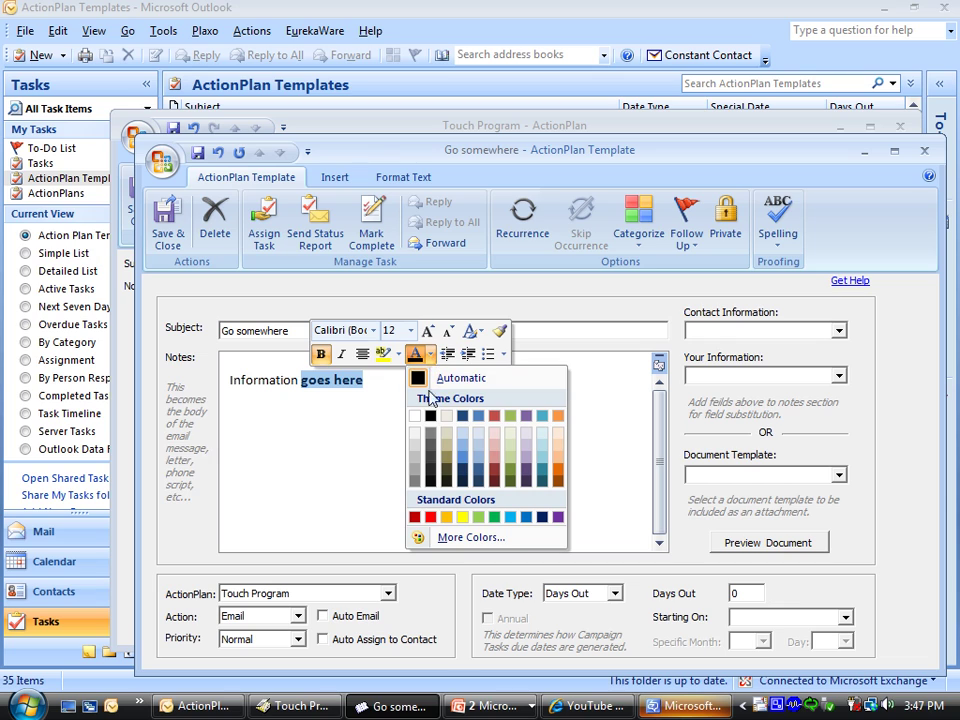
click(413, 517)
click(328, 446)
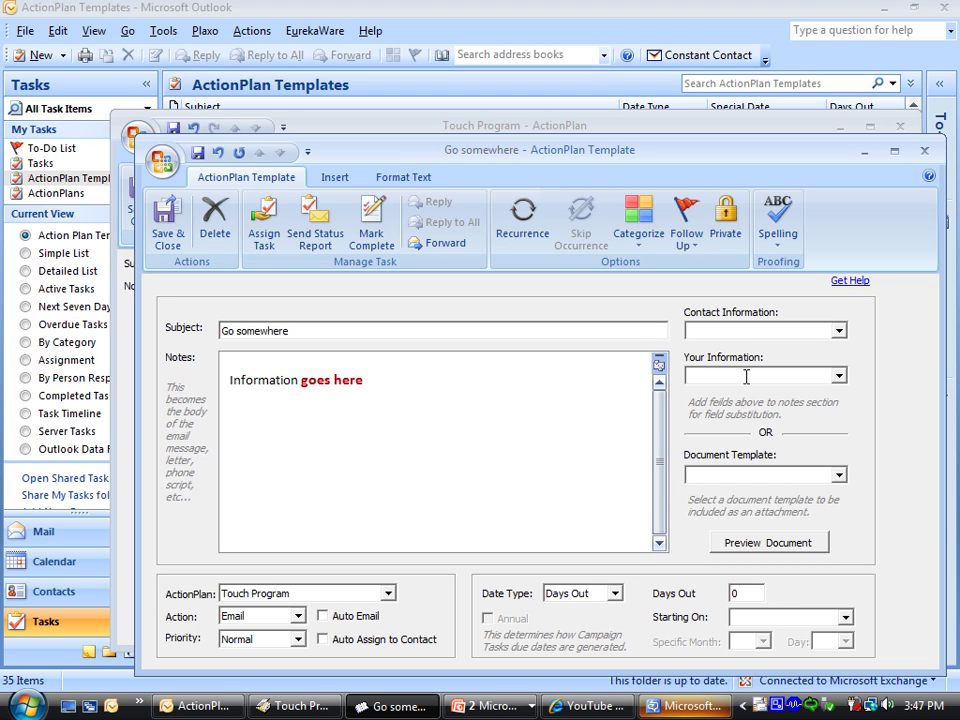
Step: Insert the contact's <firstname> field into the notes right after 'goes here'
click(839, 331)
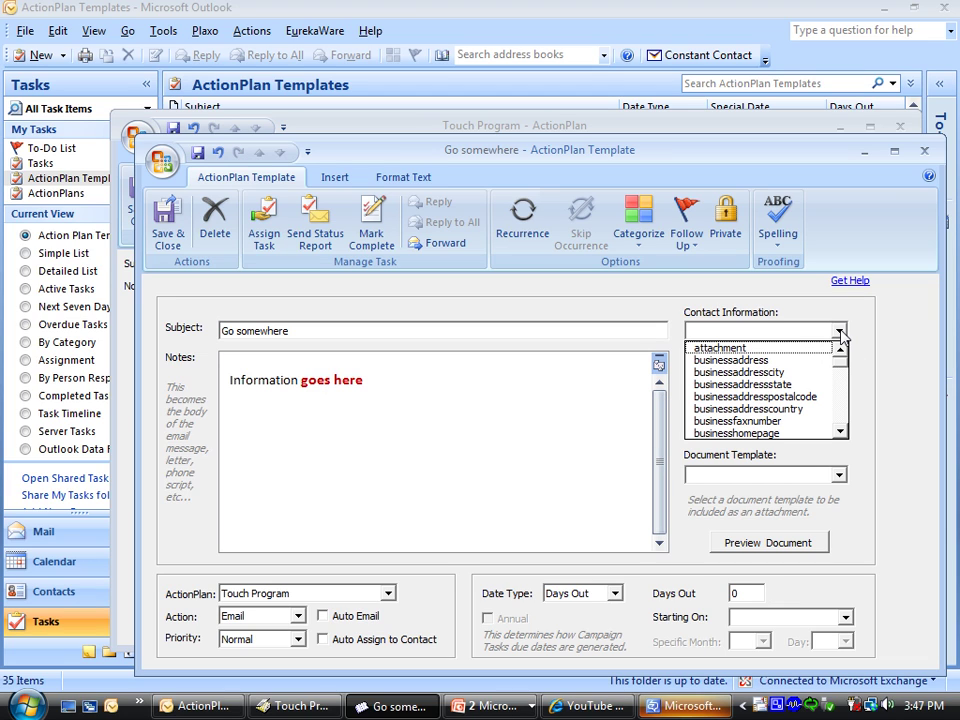
click(845, 396)
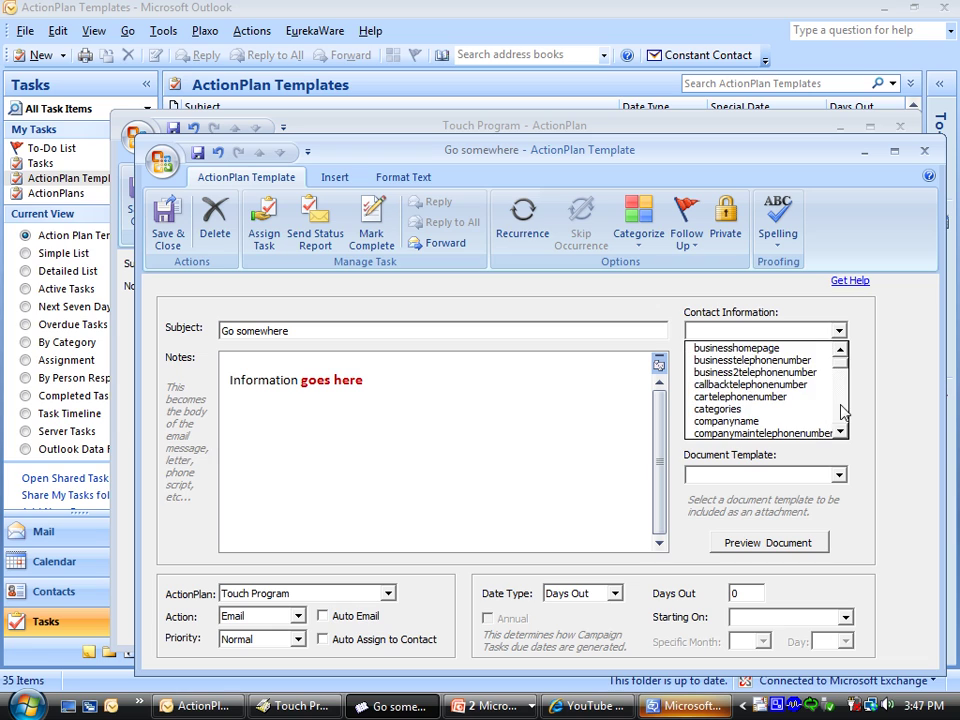
click(841, 410)
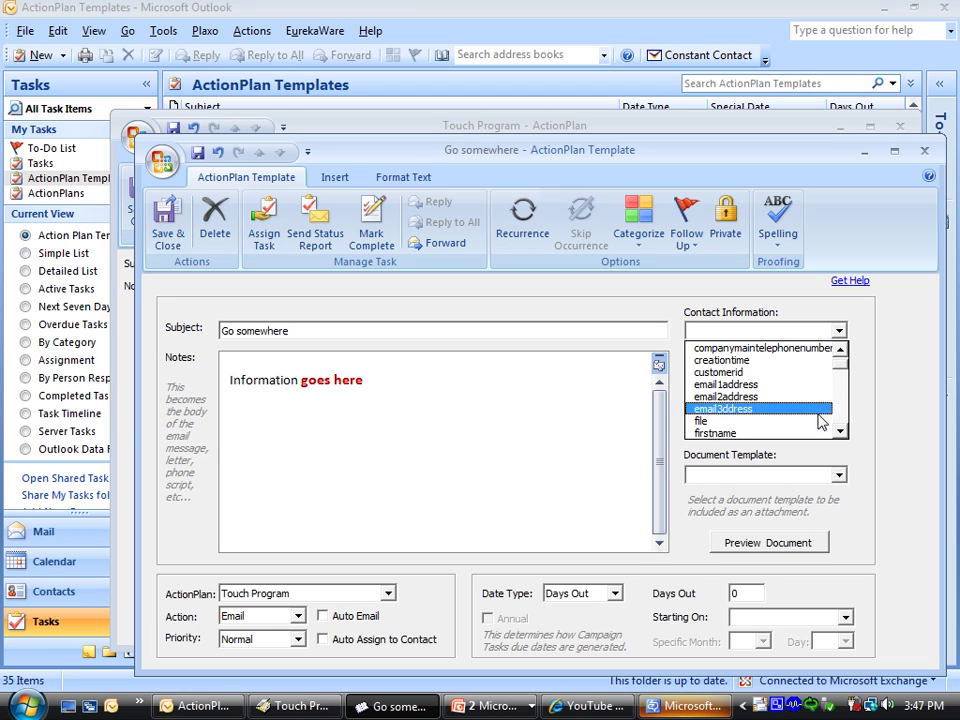
click(744, 433)
drag(714, 338, 492, 378)
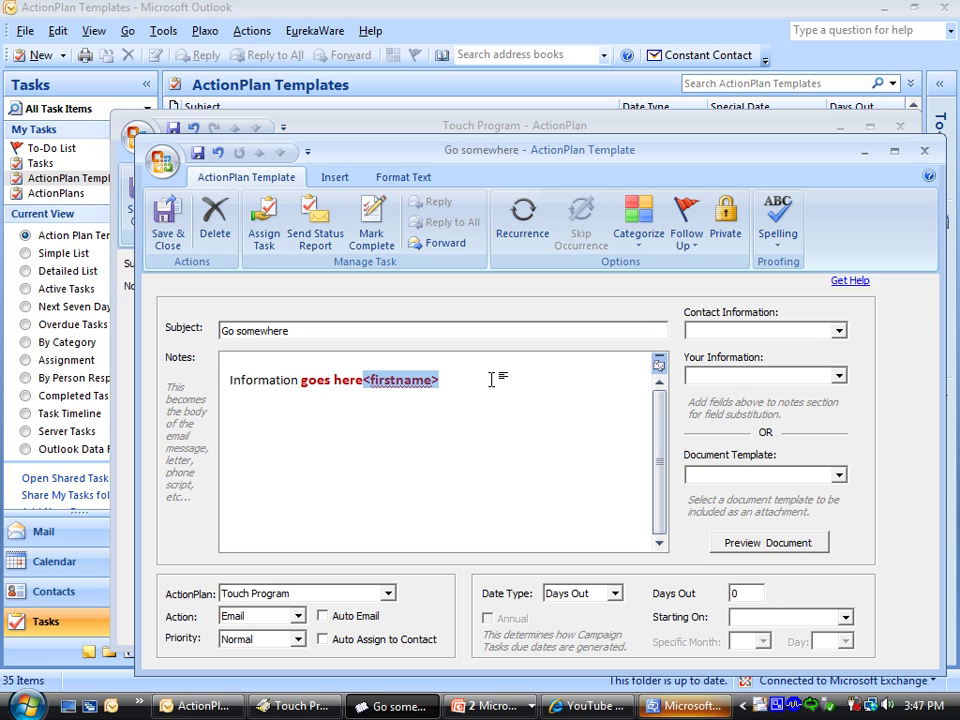
click(365, 389)
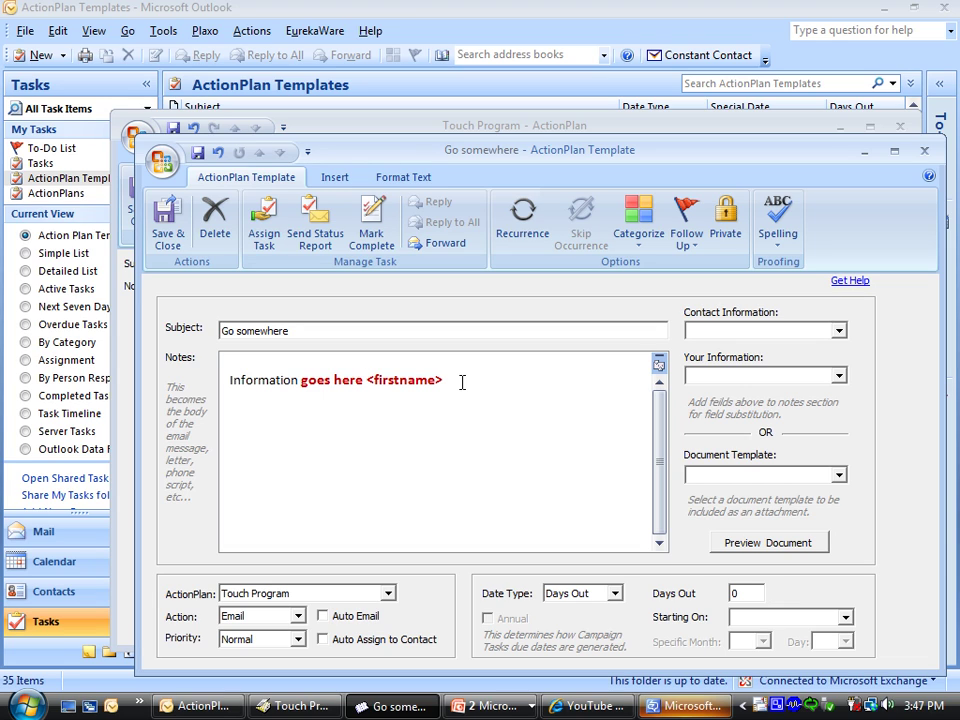
drag(447, 380, 367, 381)
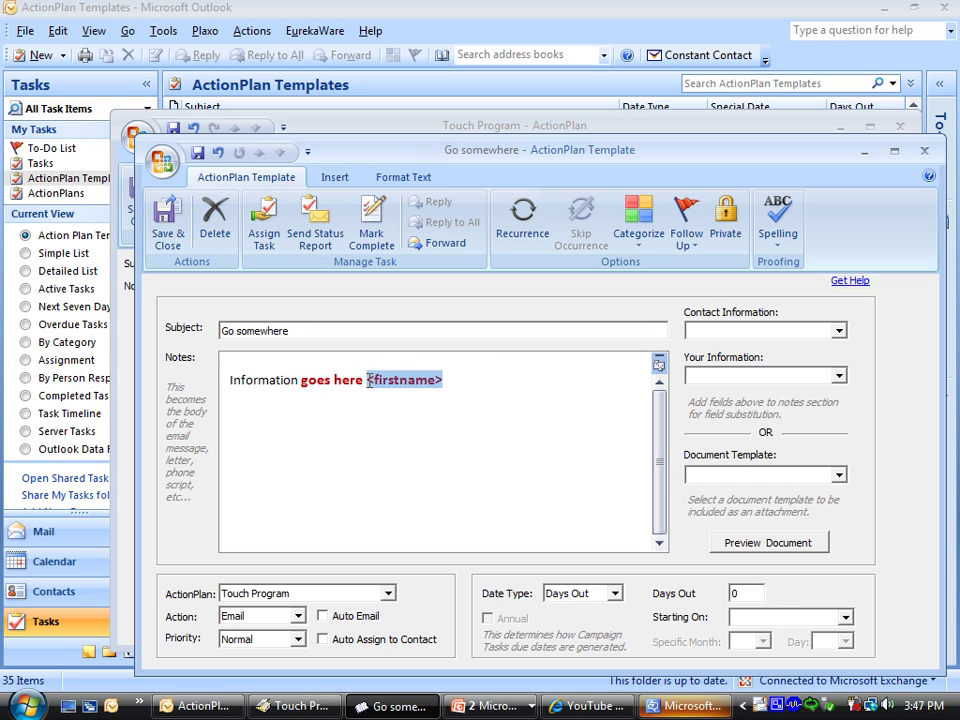
Step: Add a new line after <firstname> with the sign-off 'Sincerely'
click(450, 380)
key(Return)
key(Return)
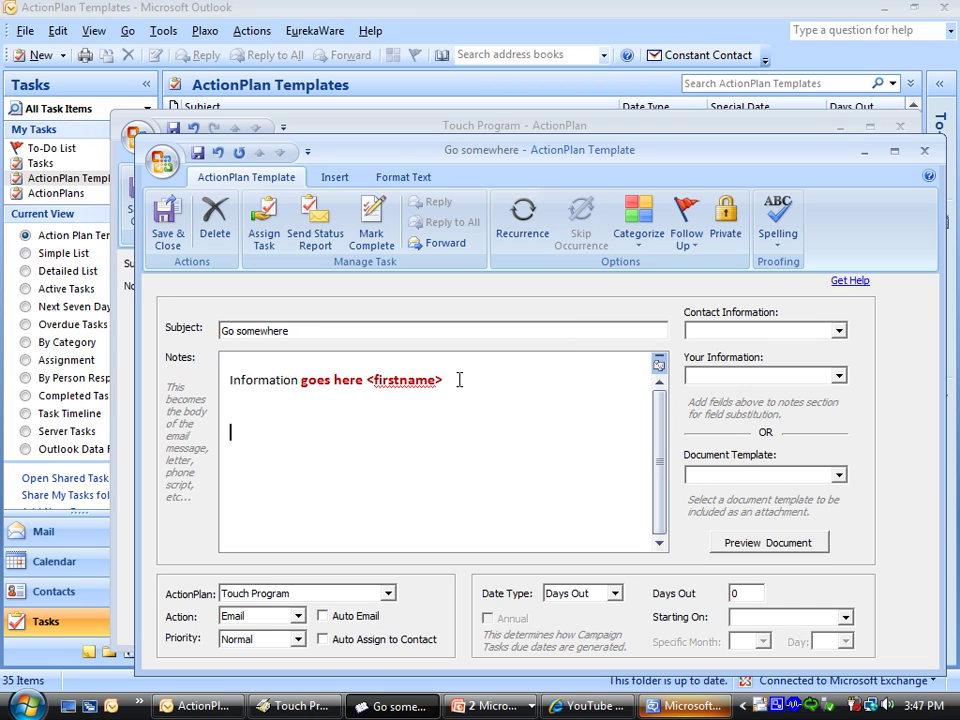
text(Sincerely)
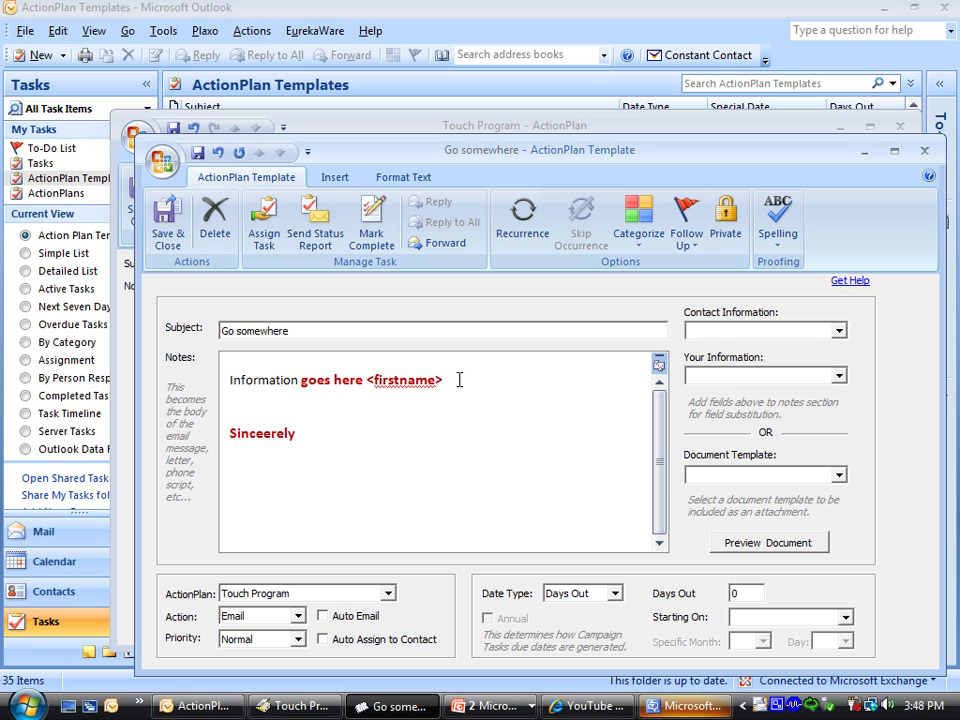
Step: Insert the <InfoFirstName> sender field and put it on its own line below the sign-off
click(841, 376)
drag(846, 422, 838, 462)
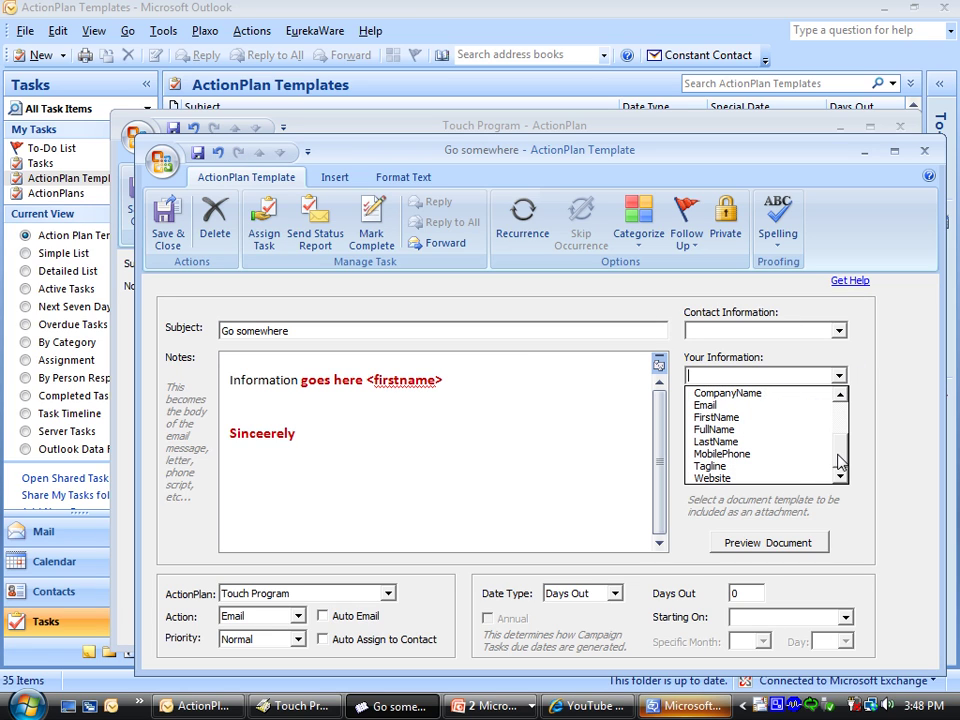
click(766, 428)
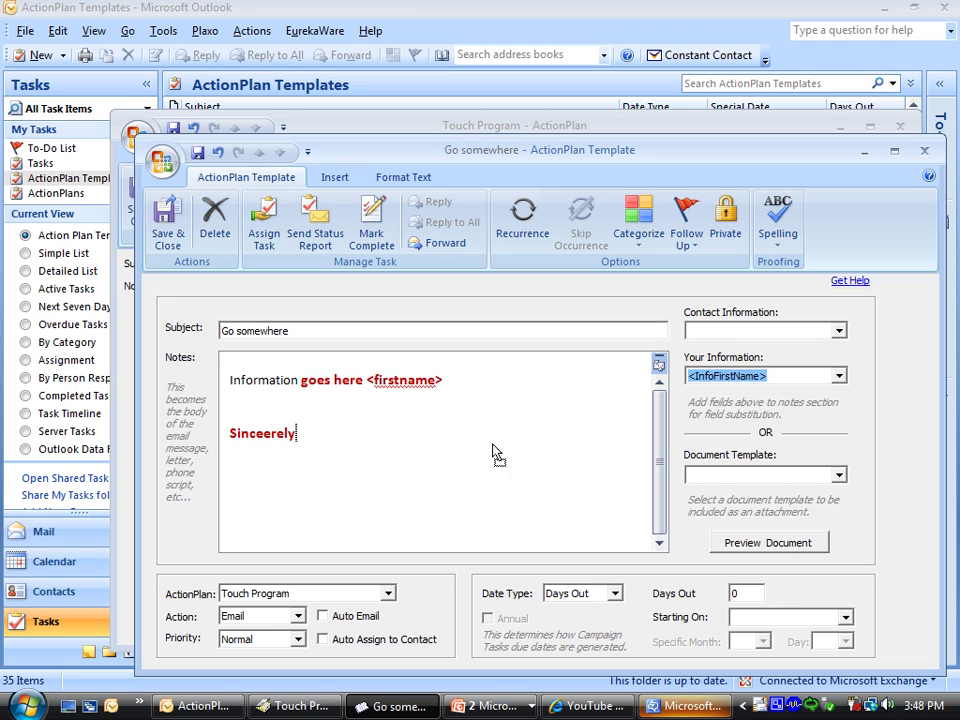
scroll(297, 490, down, 1)
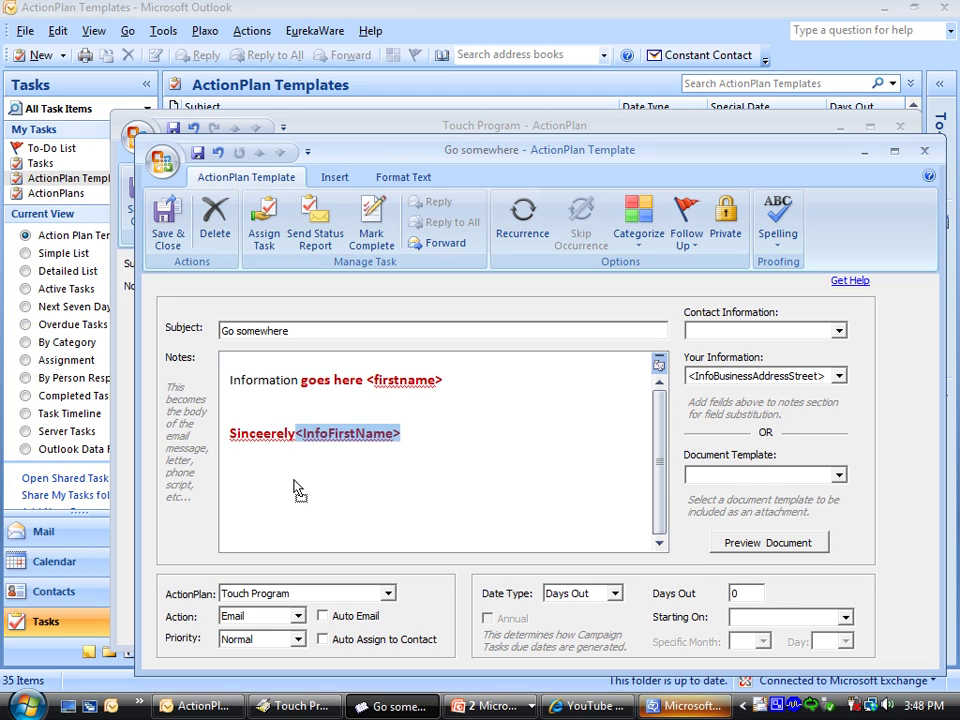
click(296, 440)
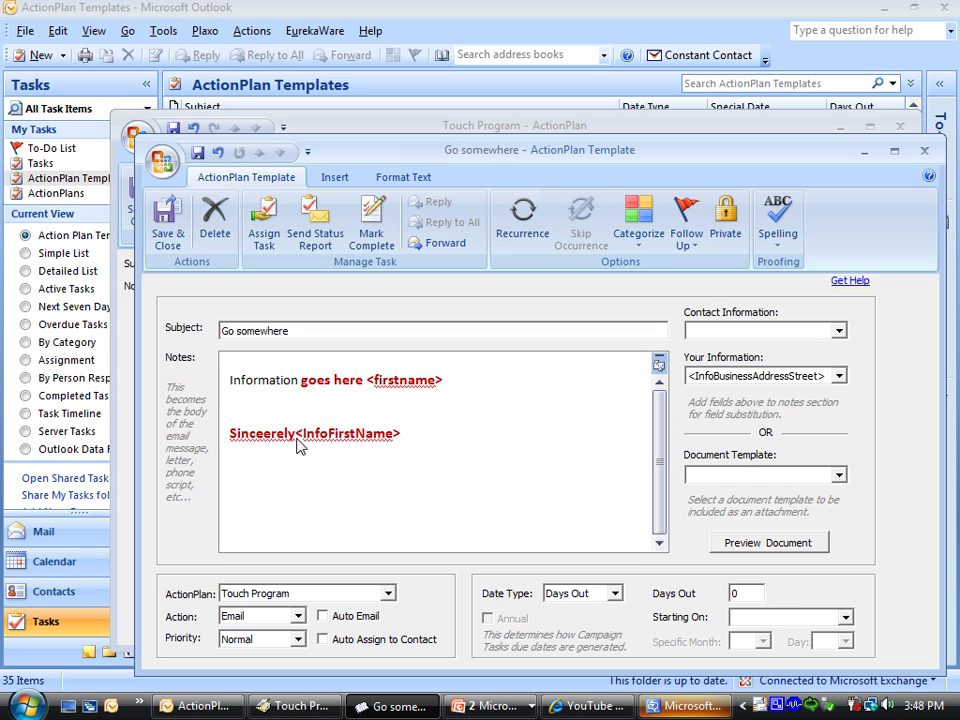
key(Return)
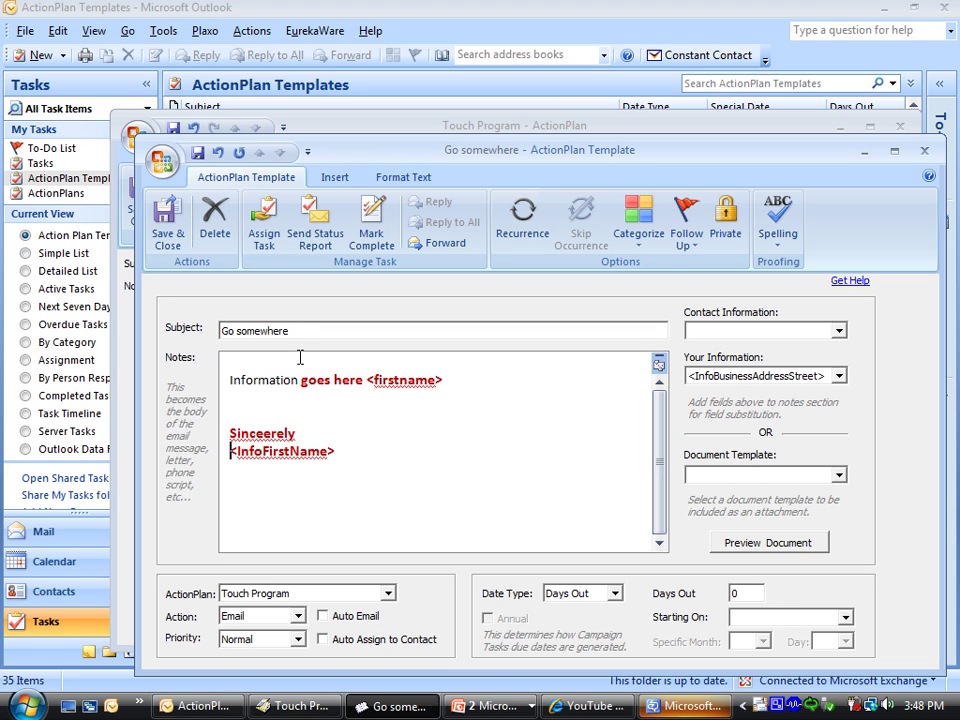
click(320, 33)
click(318, 33)
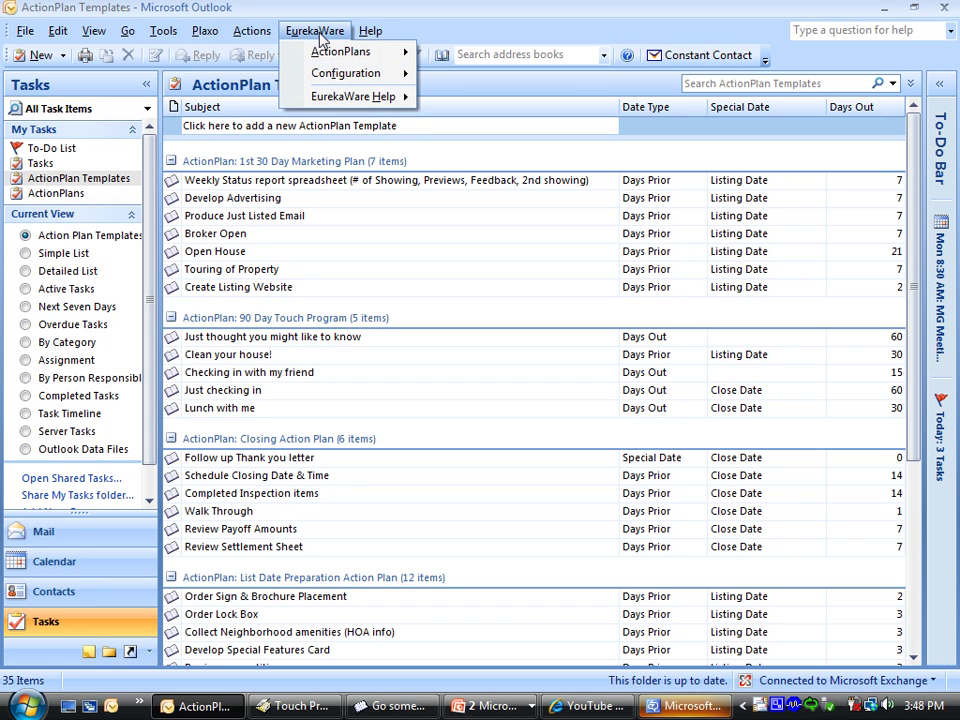
mouse_move(340, 74)
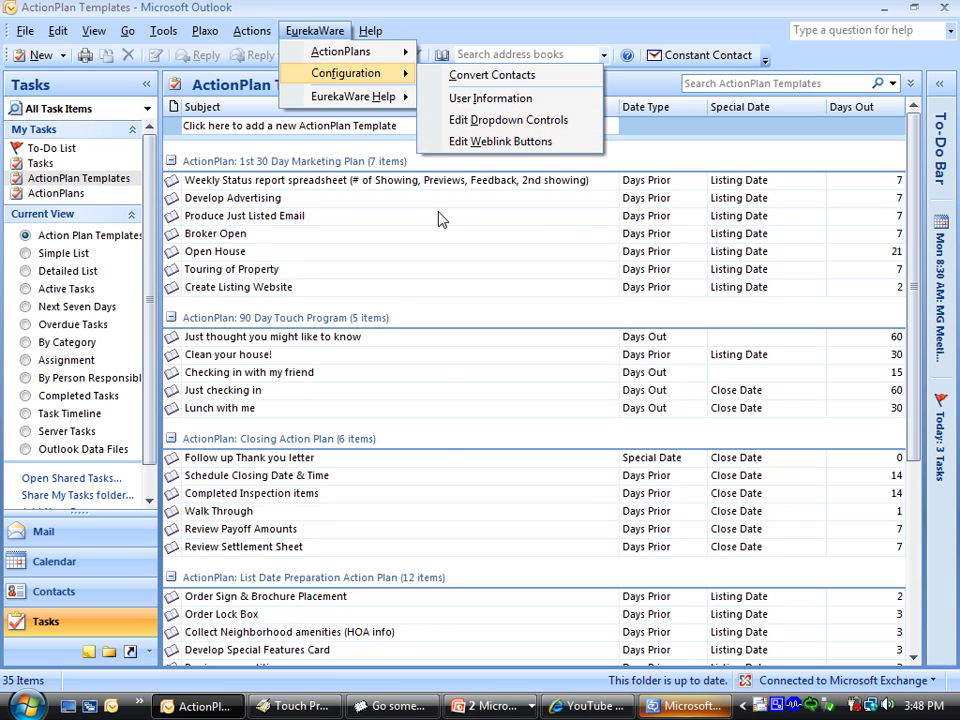
click(397, 708)
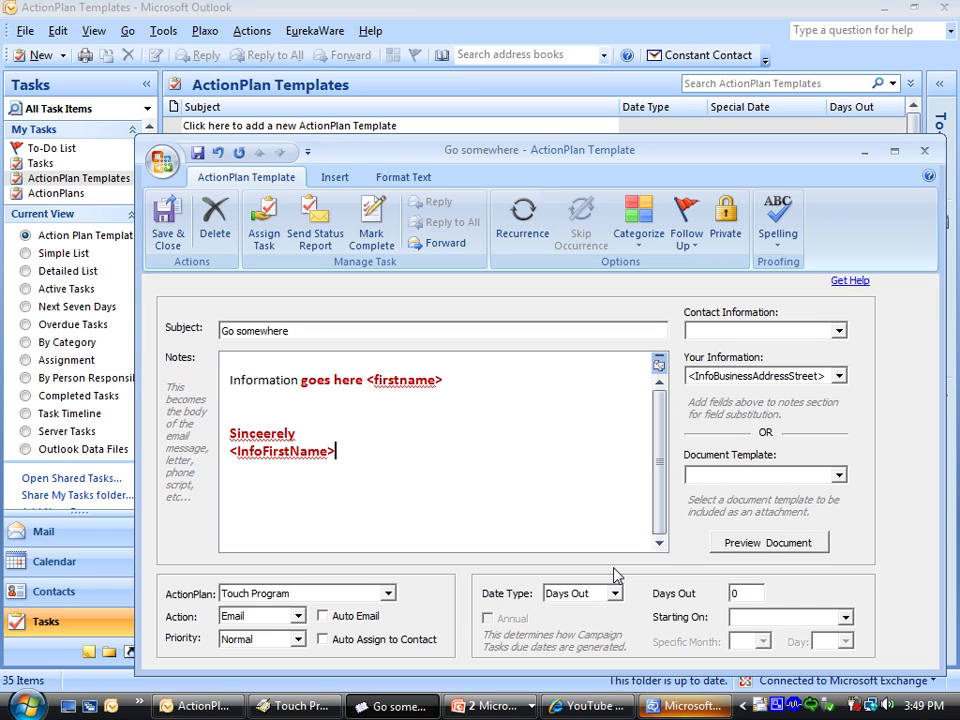
Step: Make the email due 30 Days Prior, counted from the Close Date
click(615, 594)
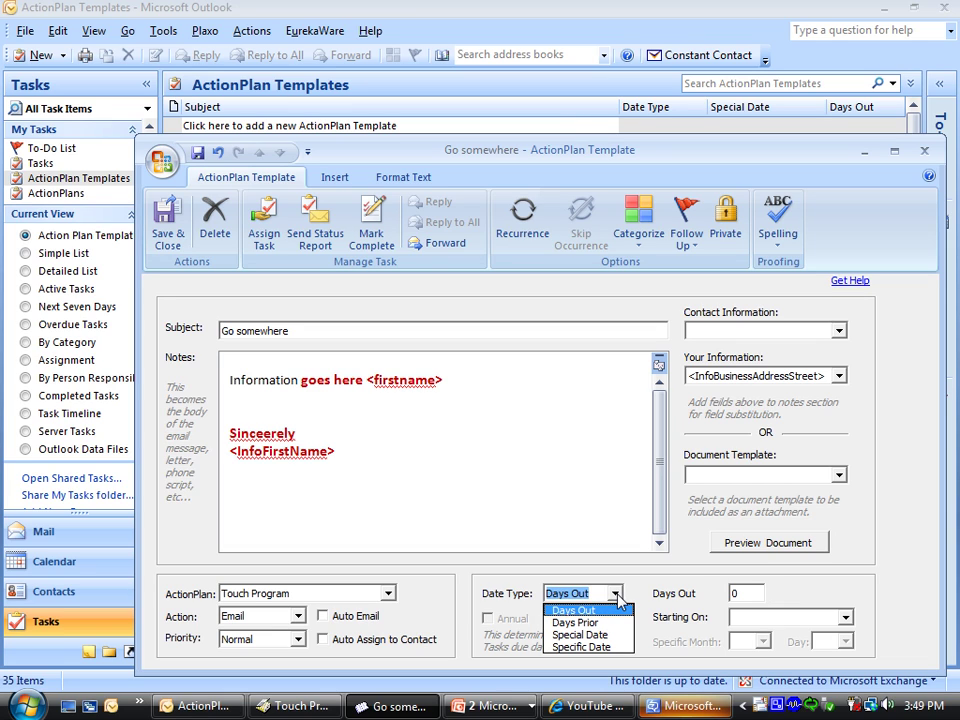
click(720, 588)
double_click(738, 593)
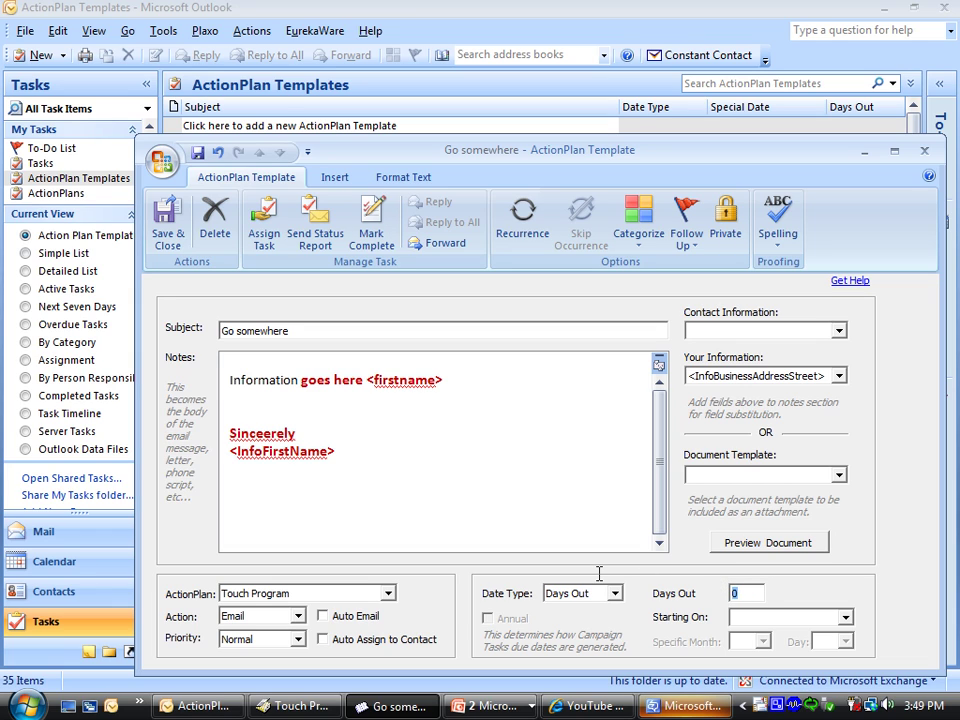
text(30)
click(614, 594)
click(601, 623)
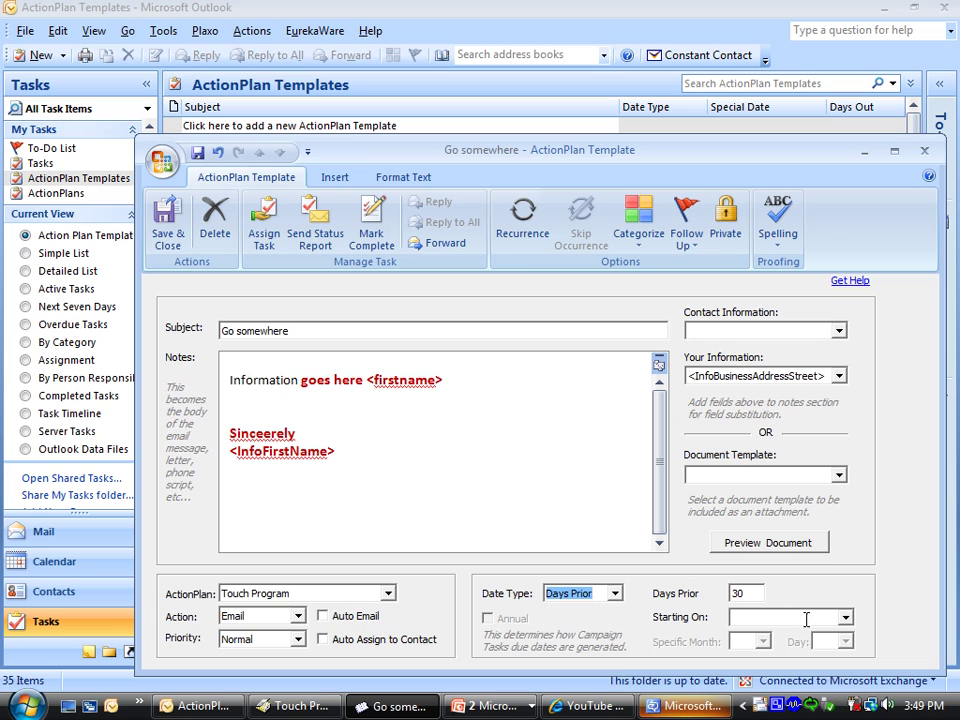
click(846, 619)
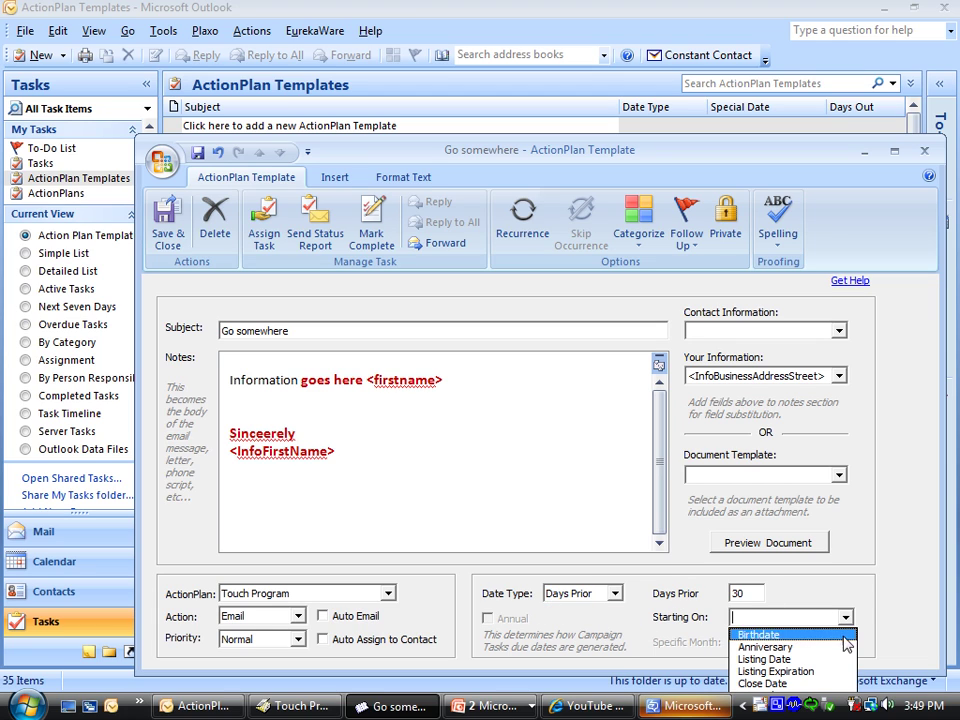
click(815, 683)
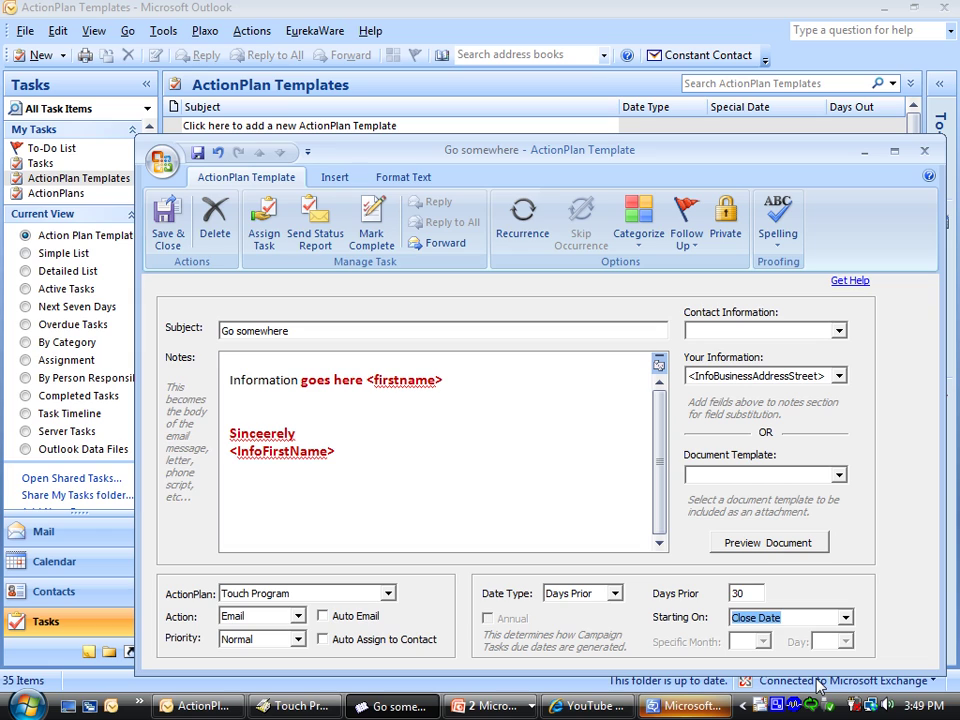
click(749, 593)
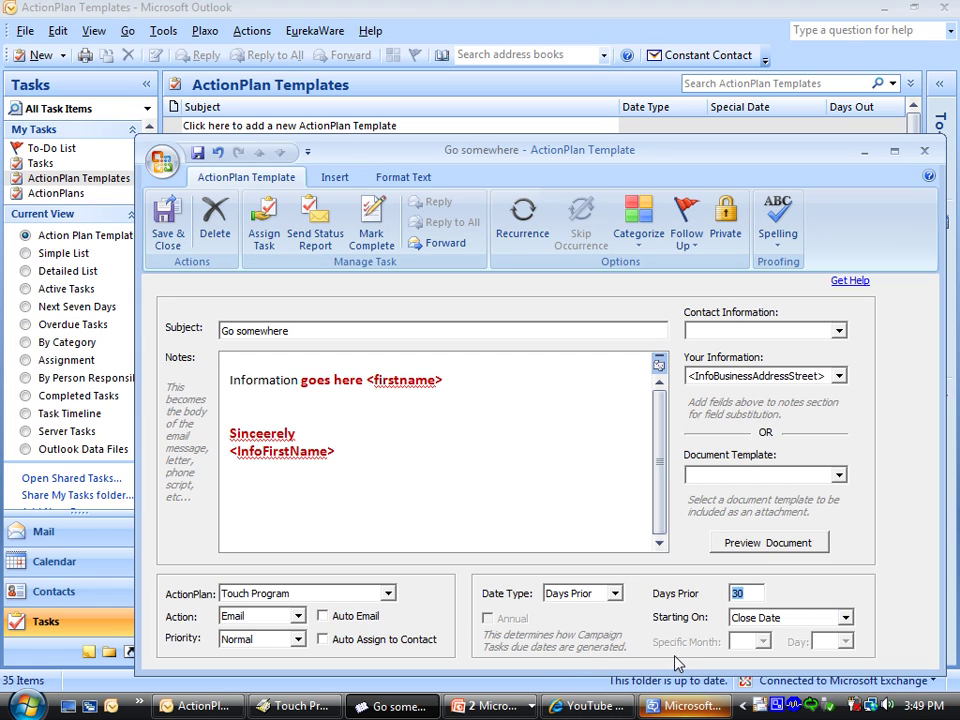
click(614, 594)
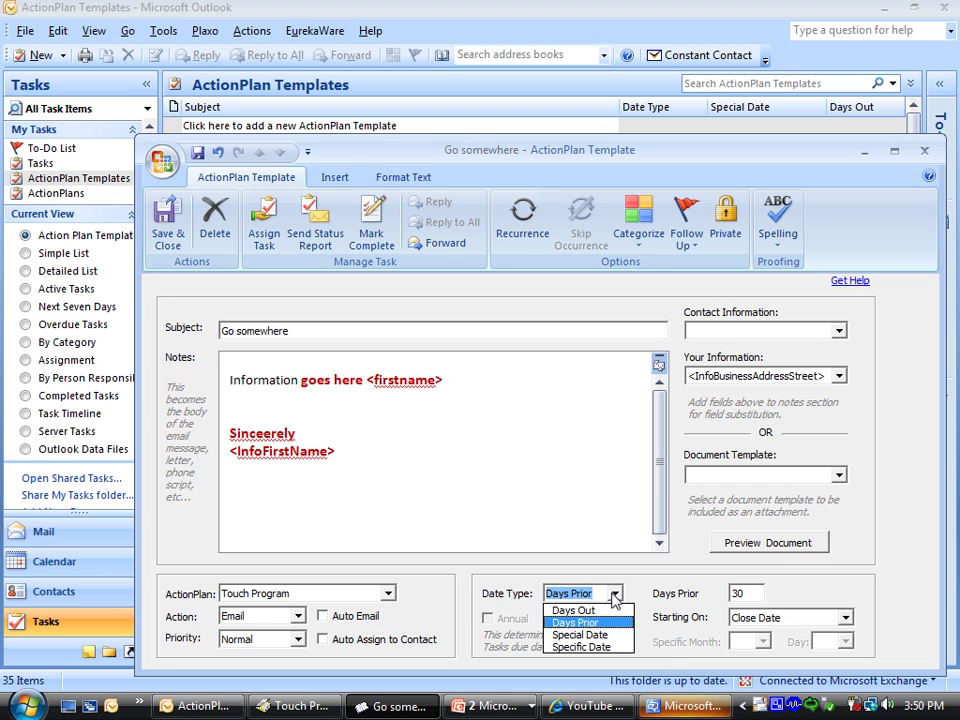
Step: Change the due-date type to Specific Date and save and close the template
click(606, 647)
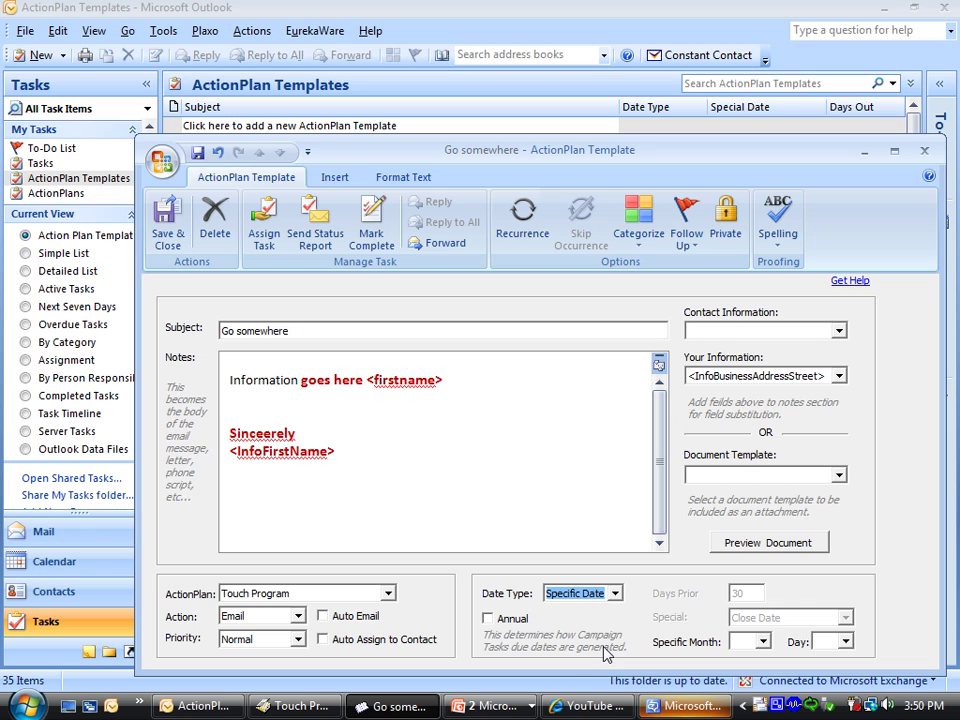
click(764, 642)
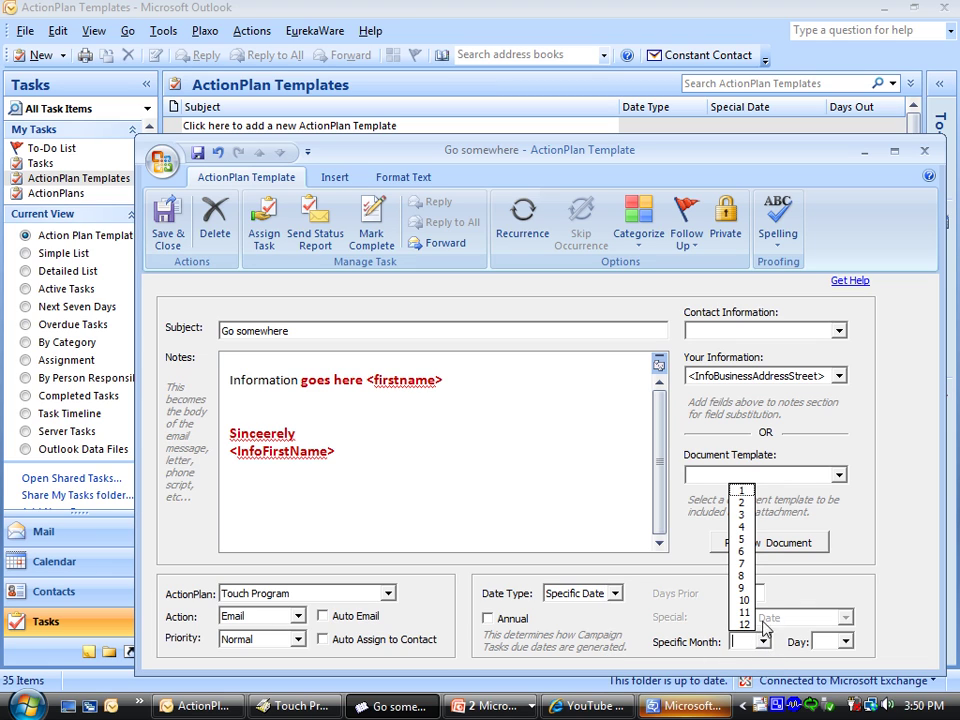
click(811, 592)
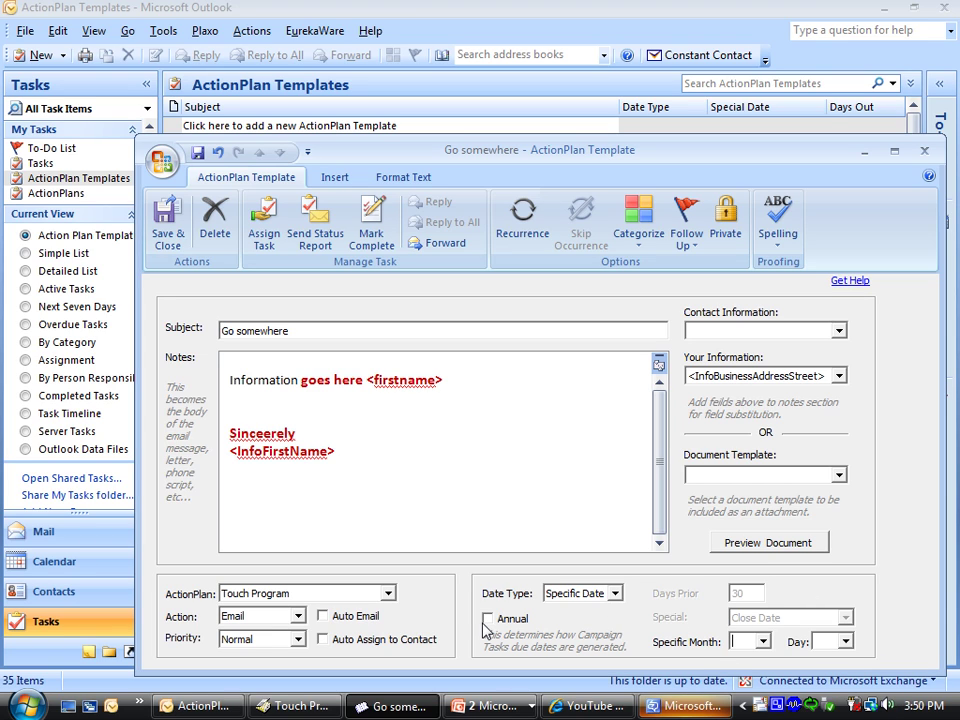
click(164, 222)
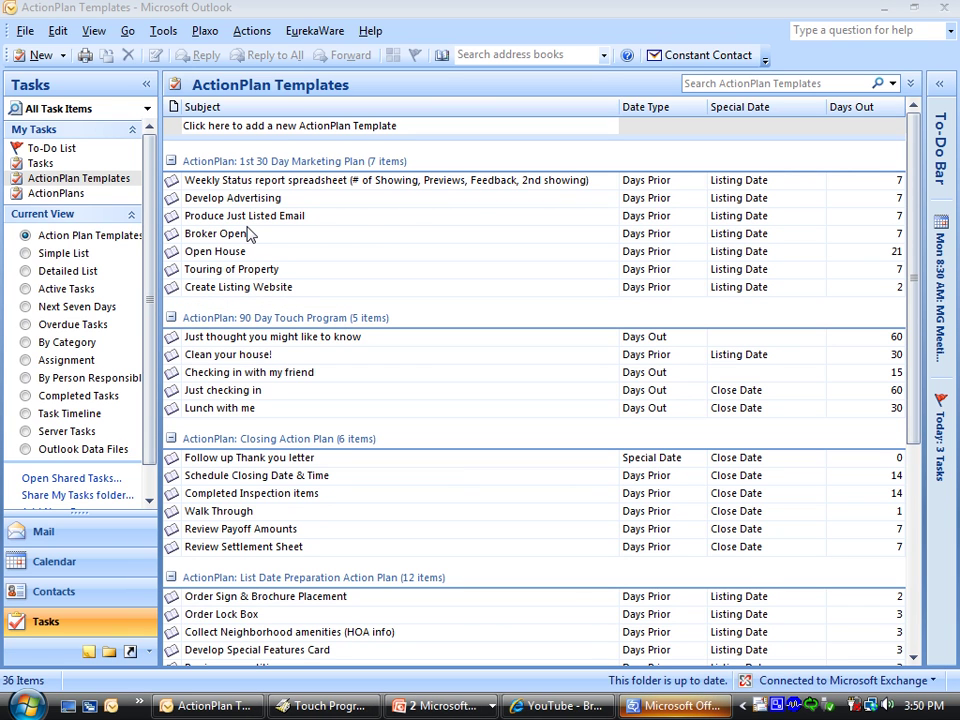
Step: Open the 'Just checking in' task from Tasks, check its ActionPlan details, and save it due 12/30/2008
click(40, 164)
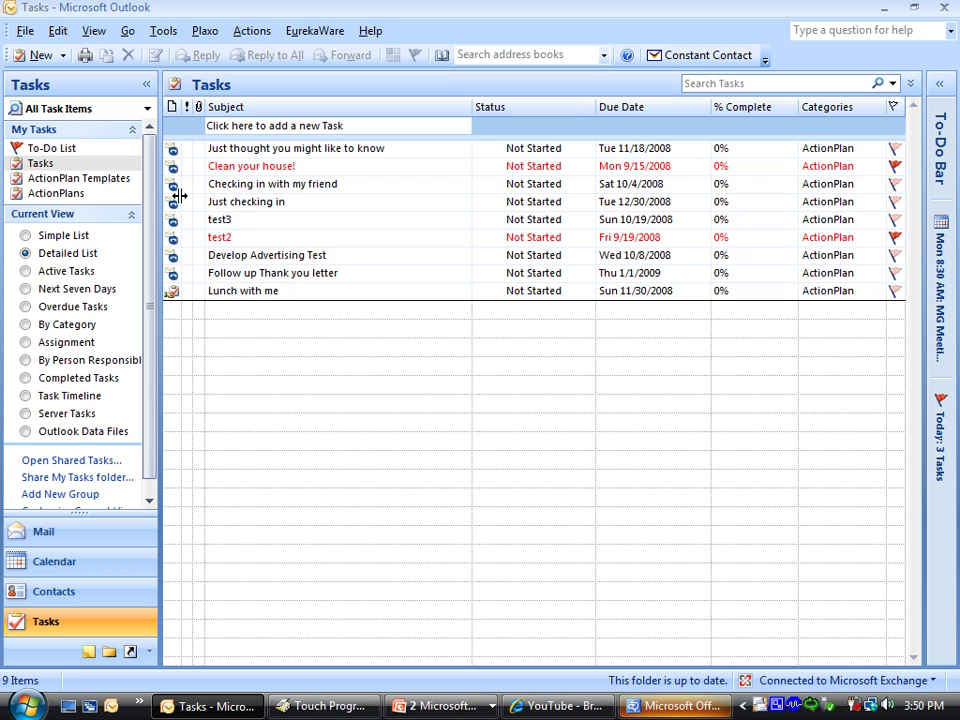
click(247, 204)
double_click(247, 204)
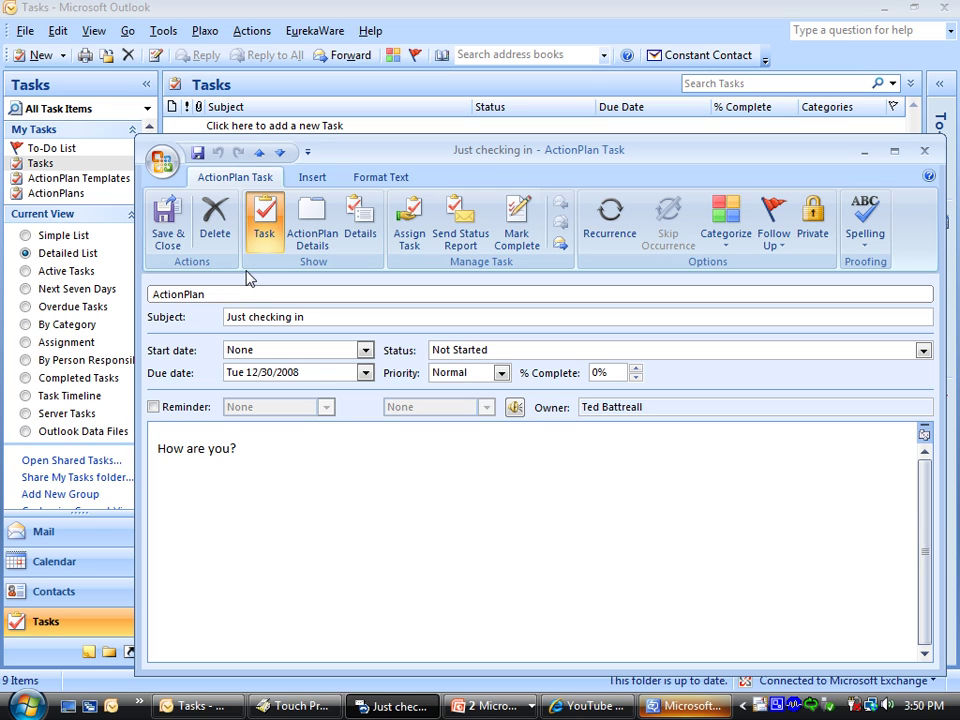
click(312, 225)
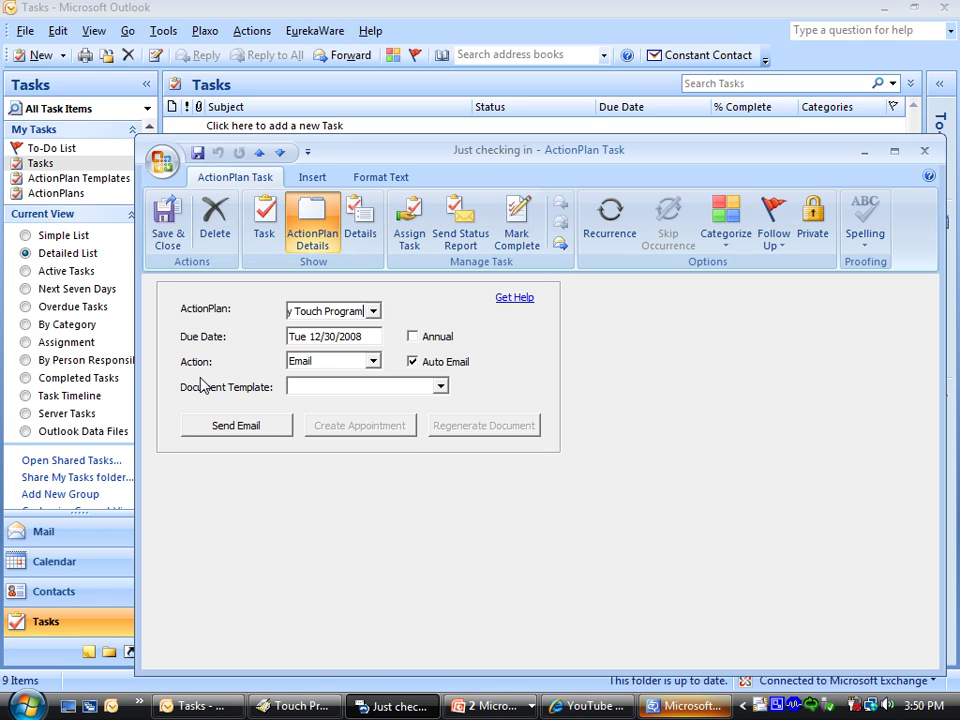
click(166, 218)
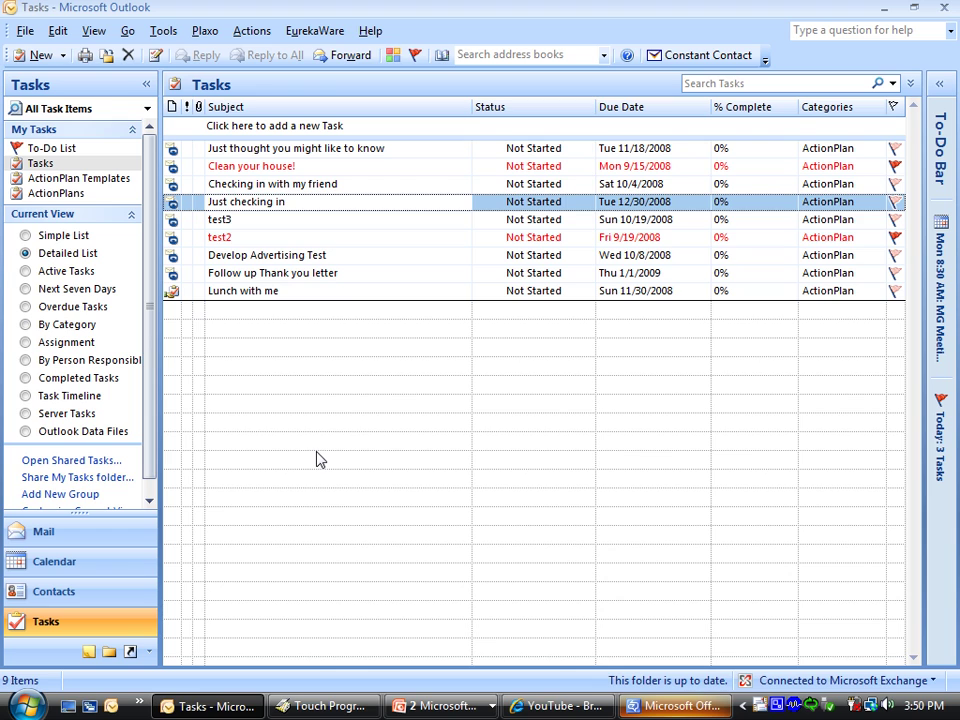
Step: Assign the Closing Action Plan to the contact from its ActionPlans page, adding 6 tasks from 9/21/2008
click(80, 597)
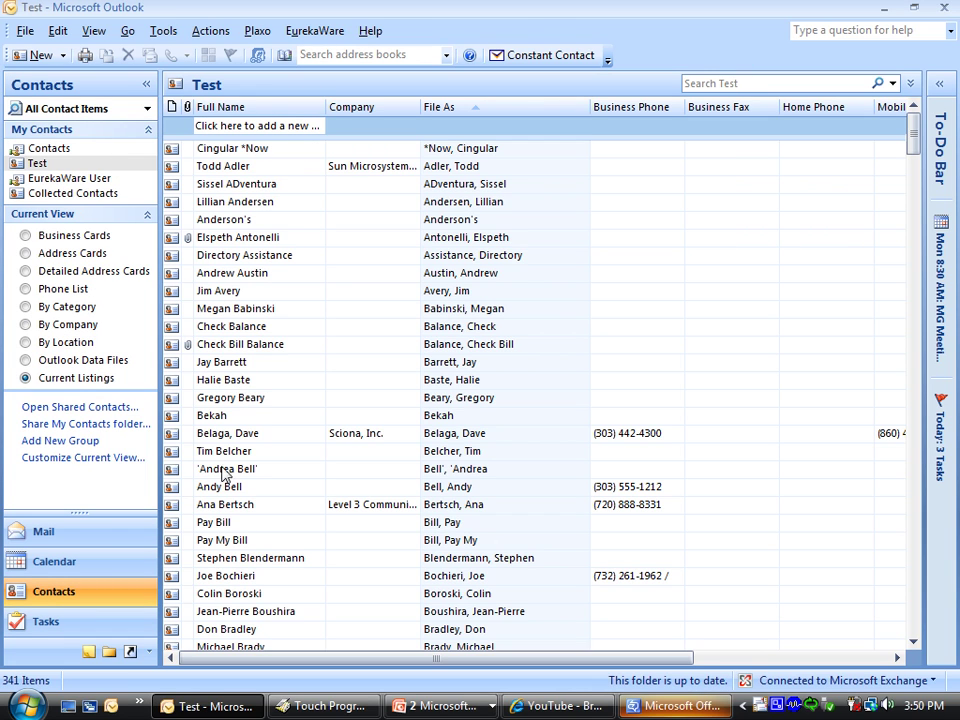
click(230, 488)
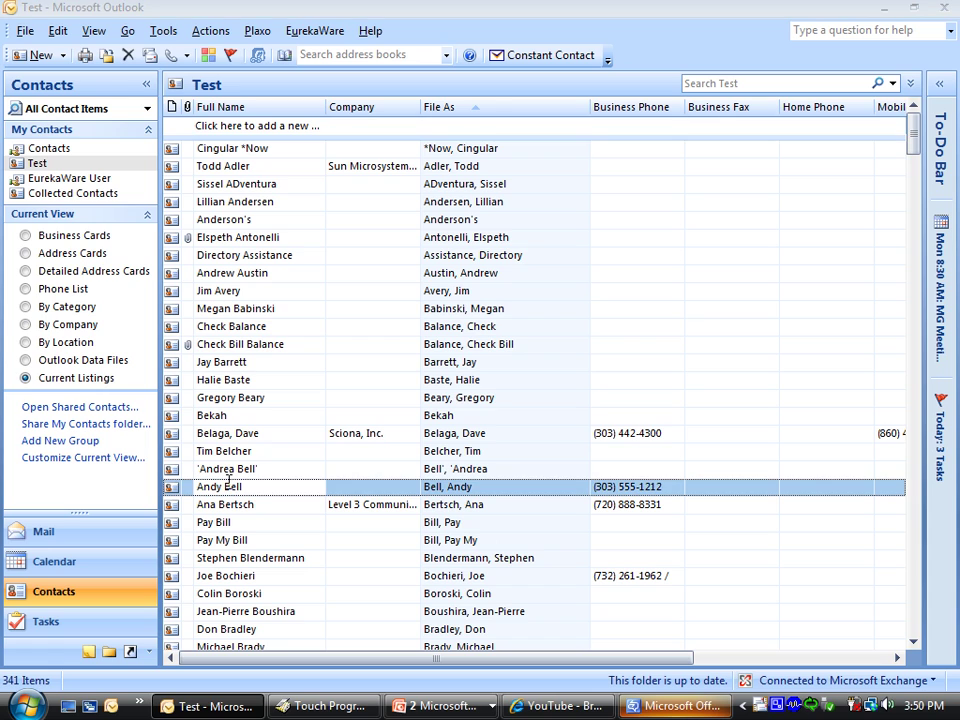
double_click(228, 486)
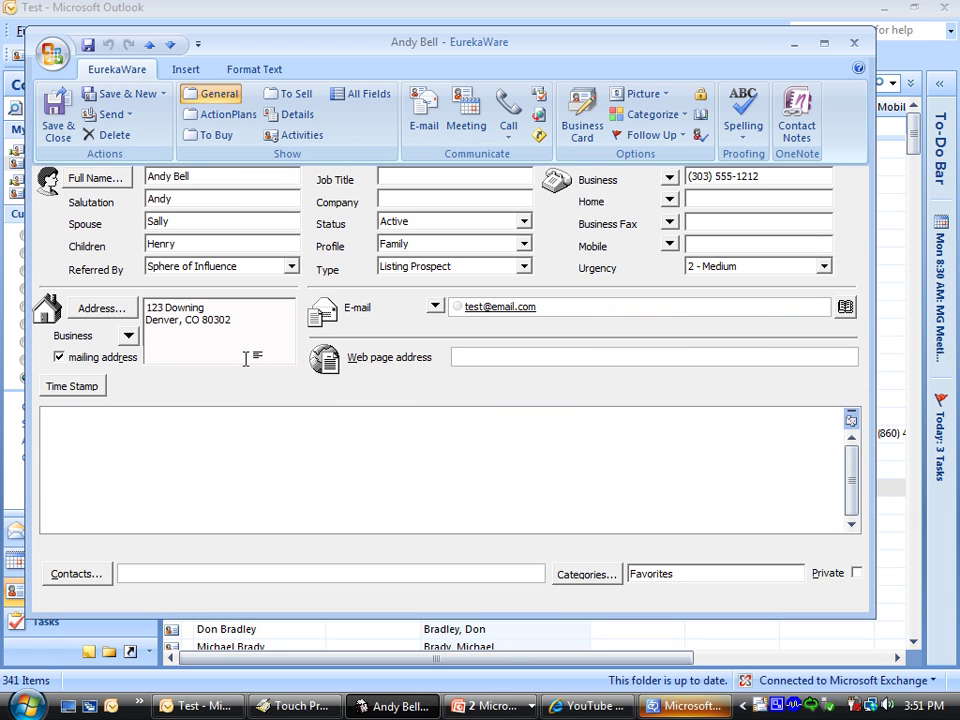
click(222, 116)
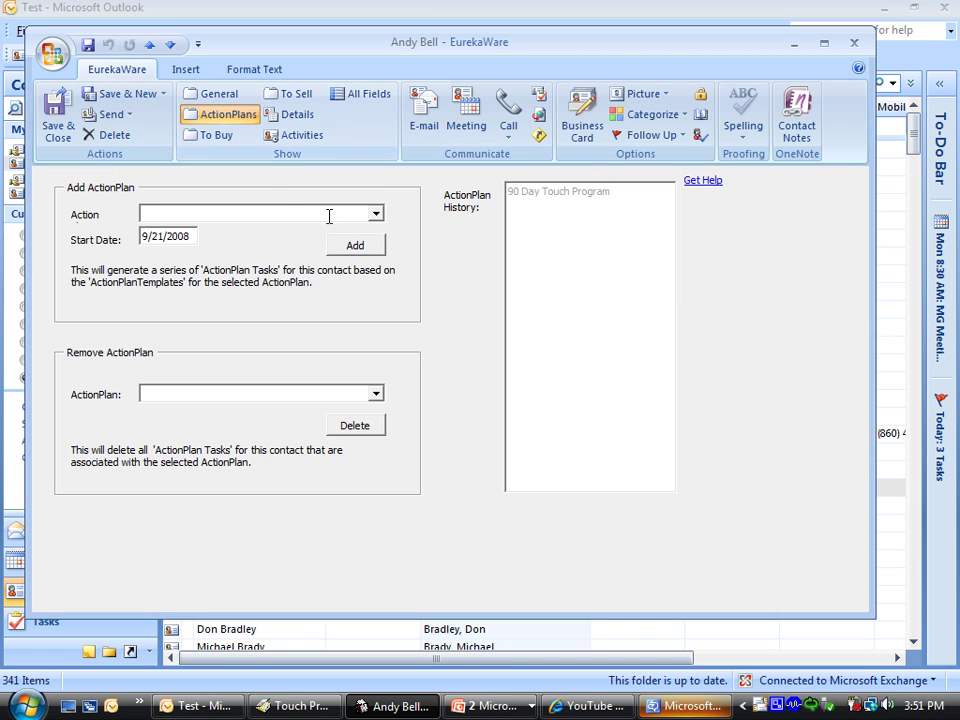
click(376, 214)
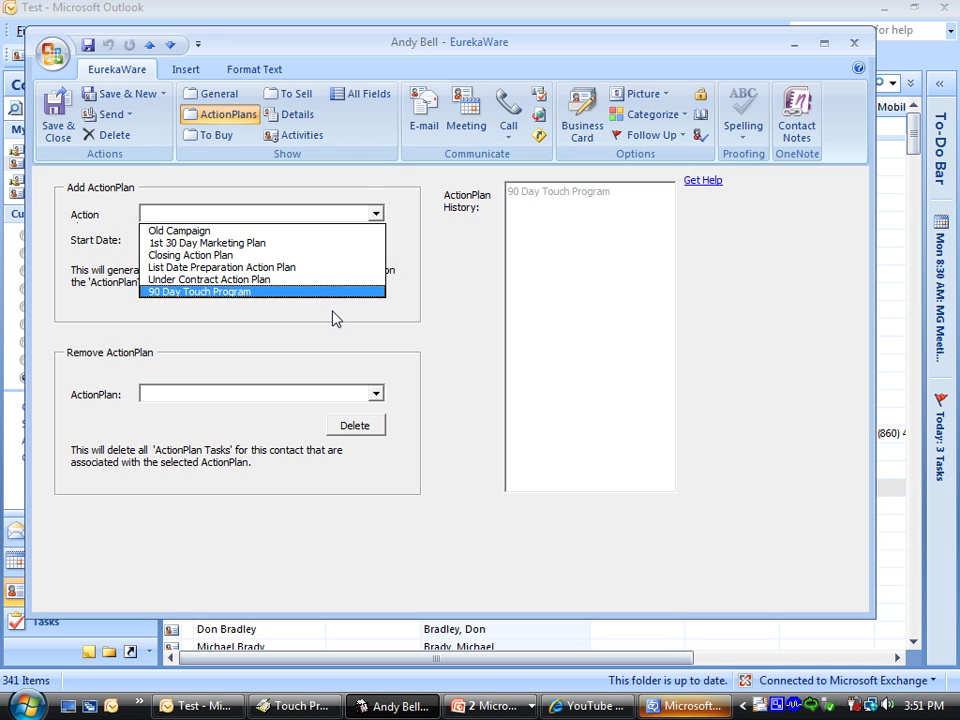
click(331, 257)
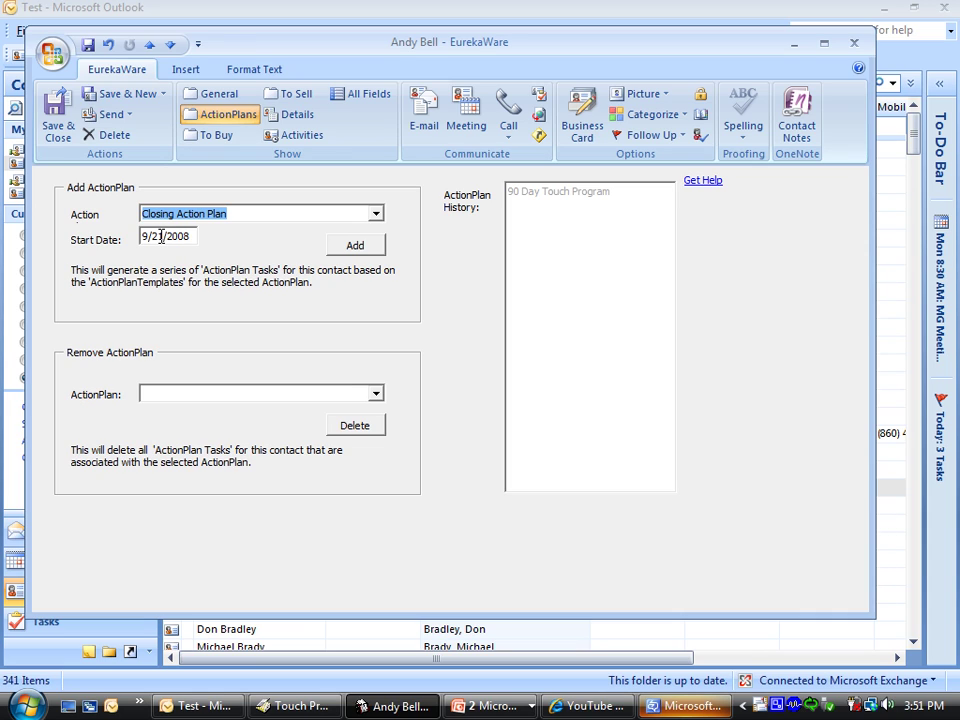
click(362, 252)
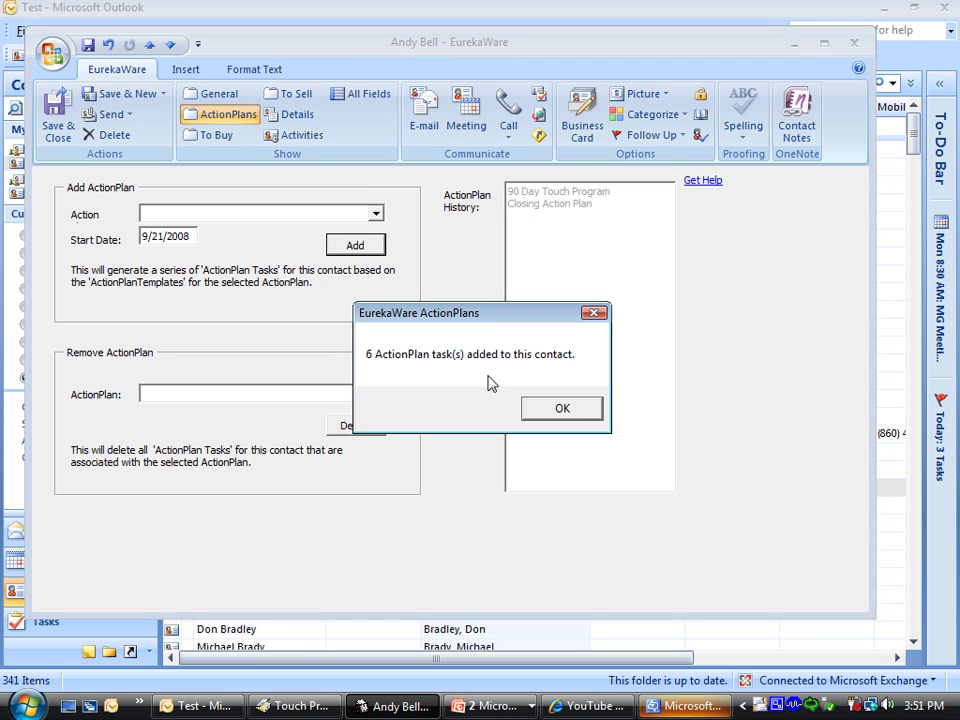
Step: Confirm the tasks-added message and show the contact's Activities with the new Closing tasks
click(562, 412)
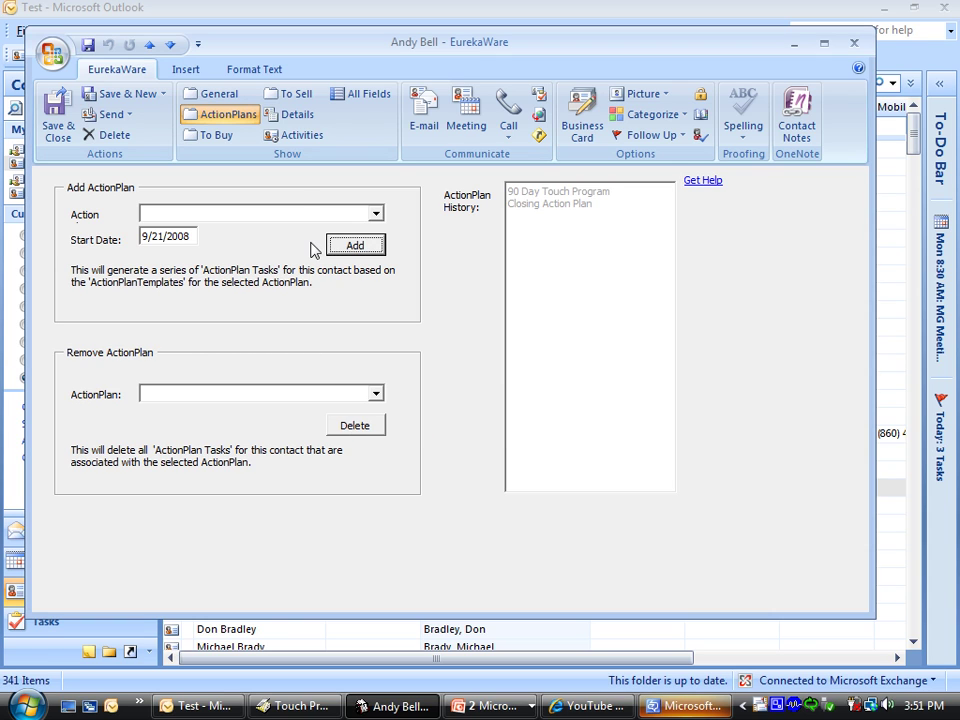
click(296, 138)
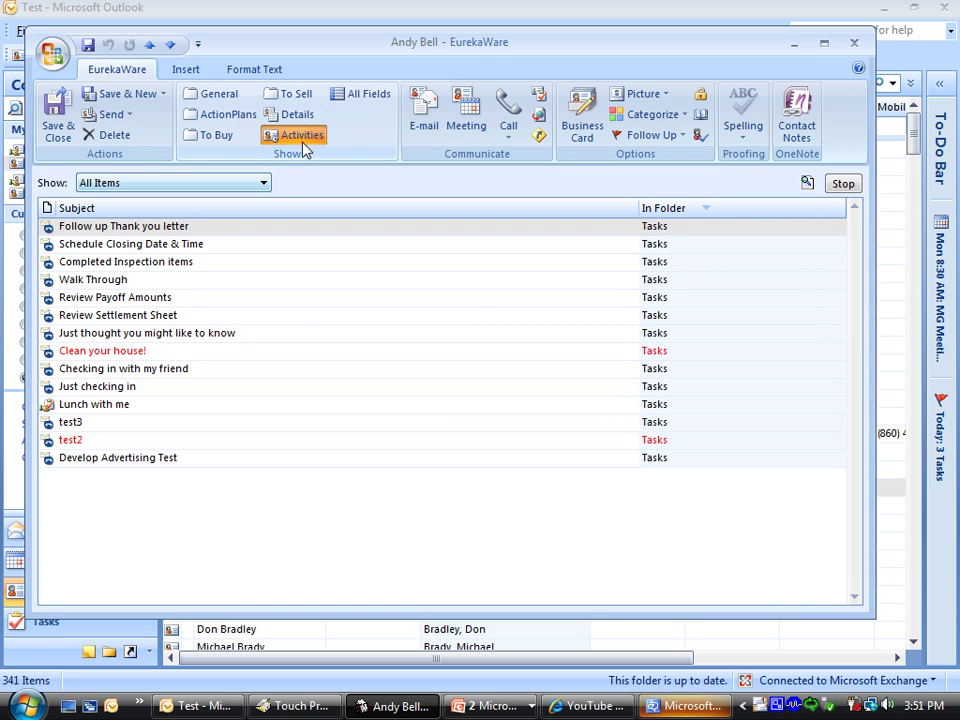